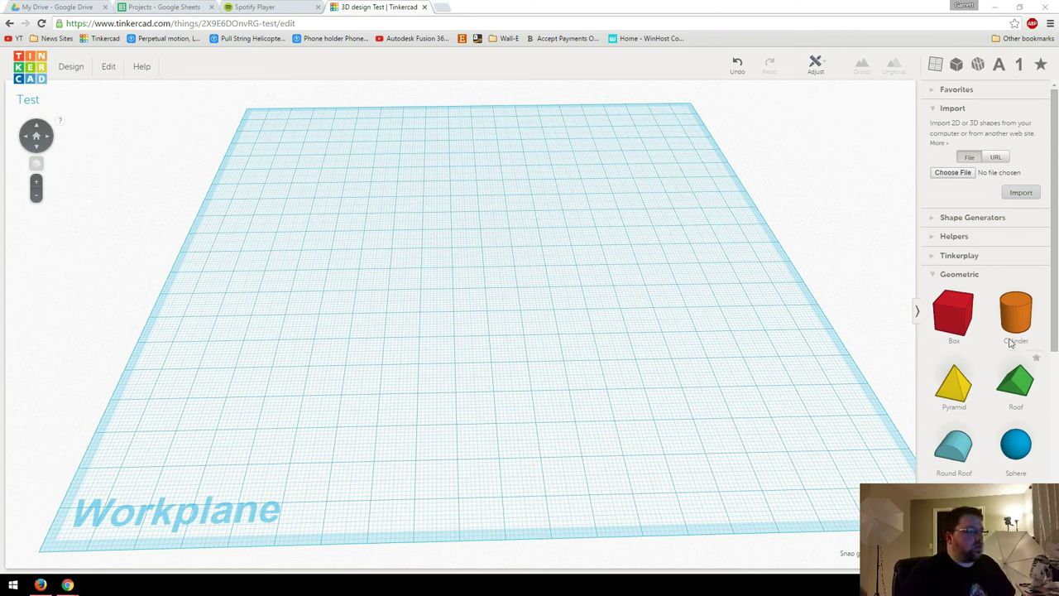
Step: Place a cylinder near the middle of the workplane and scale down its height and base
left_click_drag(1018, 325, 466, 248)
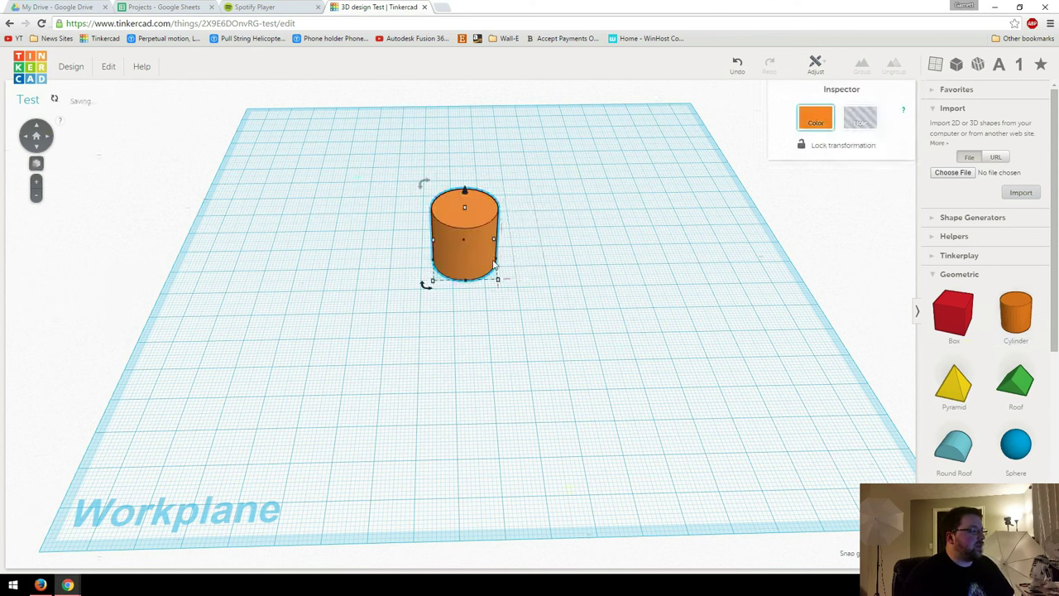
scroll(484, 351, "up", 3)
left_click(486, 356)
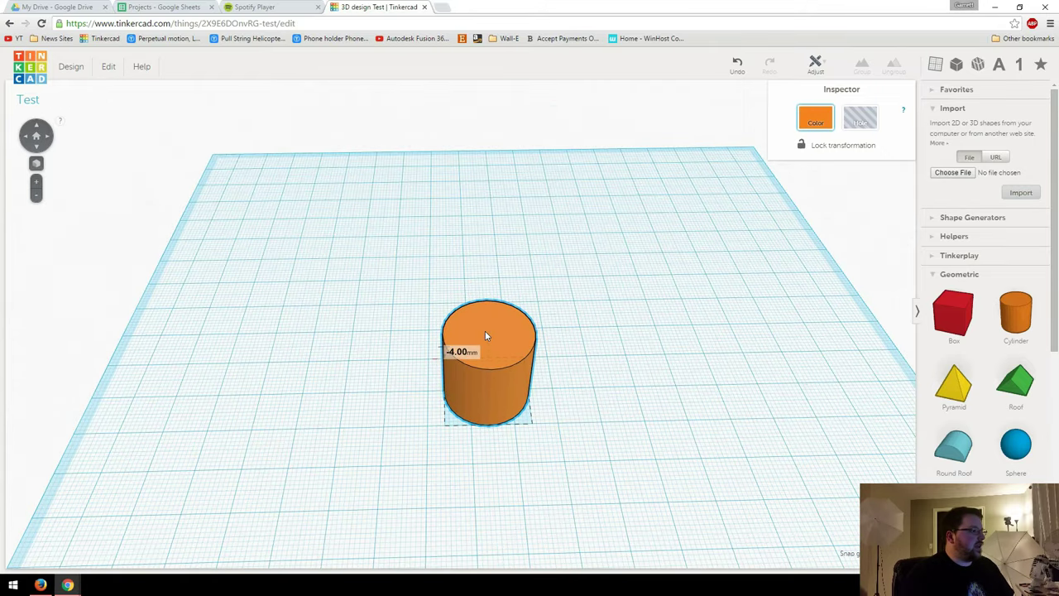
left_click_drag(485, 328, 491, 351)
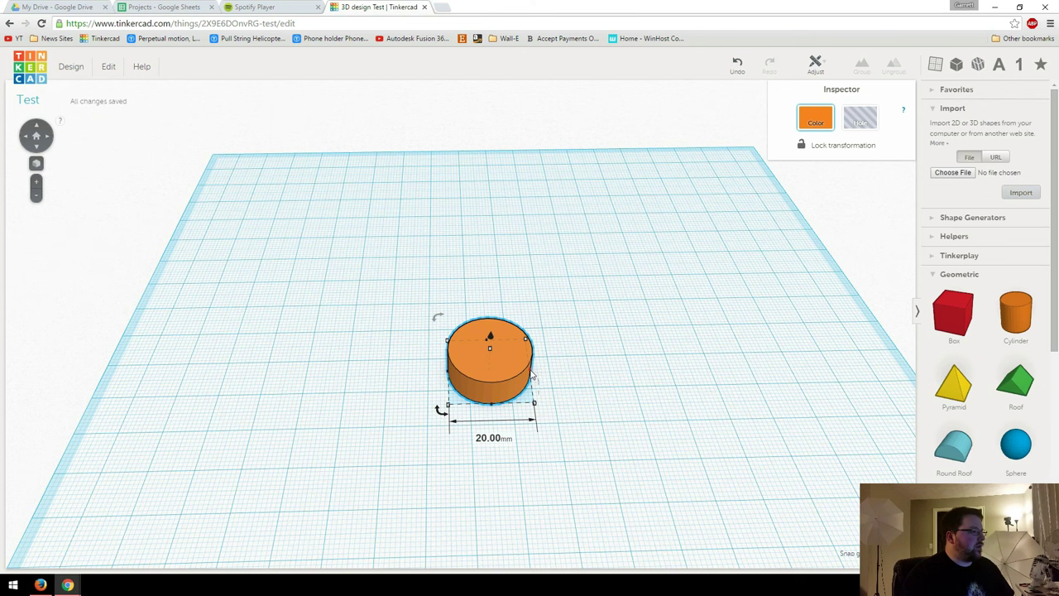
left_click_drag(534, 402, 484, 381)
scroll(497, 389, "up", 5)
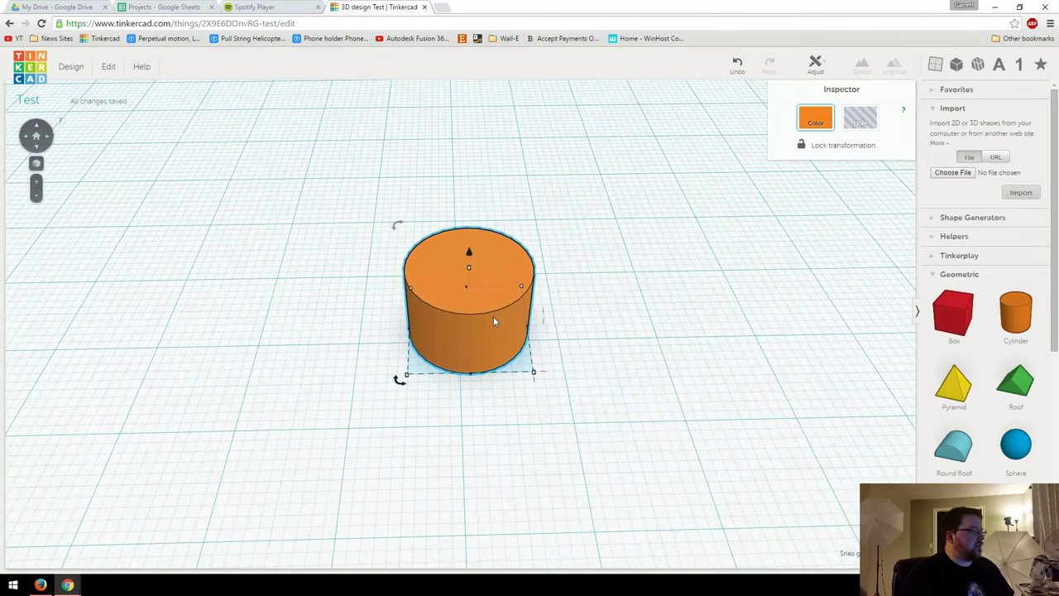
Step: Place a second cylinder beside the first and scale it down proportionally until it is the smaller of the two
right_click_drag(499, 333, 477, 317)
middle_click_drag(478, 314, 501, 332)
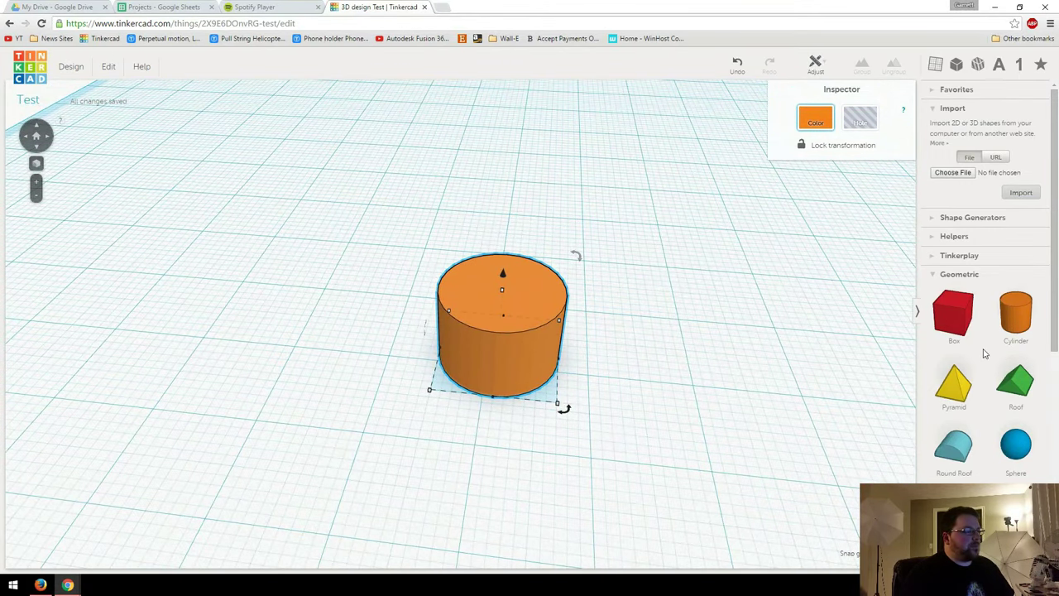
left_click_drag(1007, 340, 644, 335)
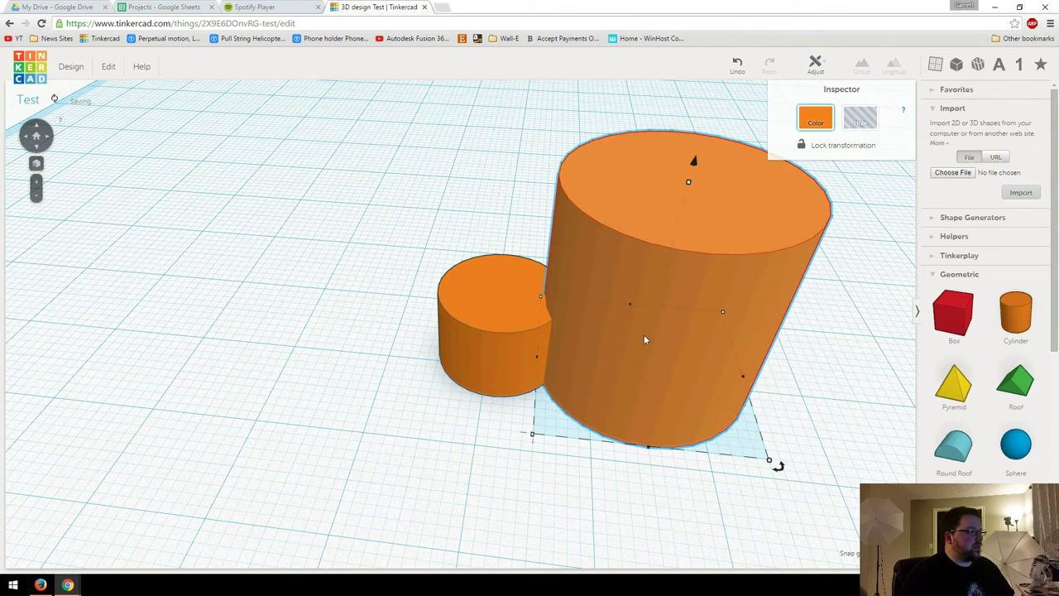
left_click_drag(693, 183, 659, 305, "shift")
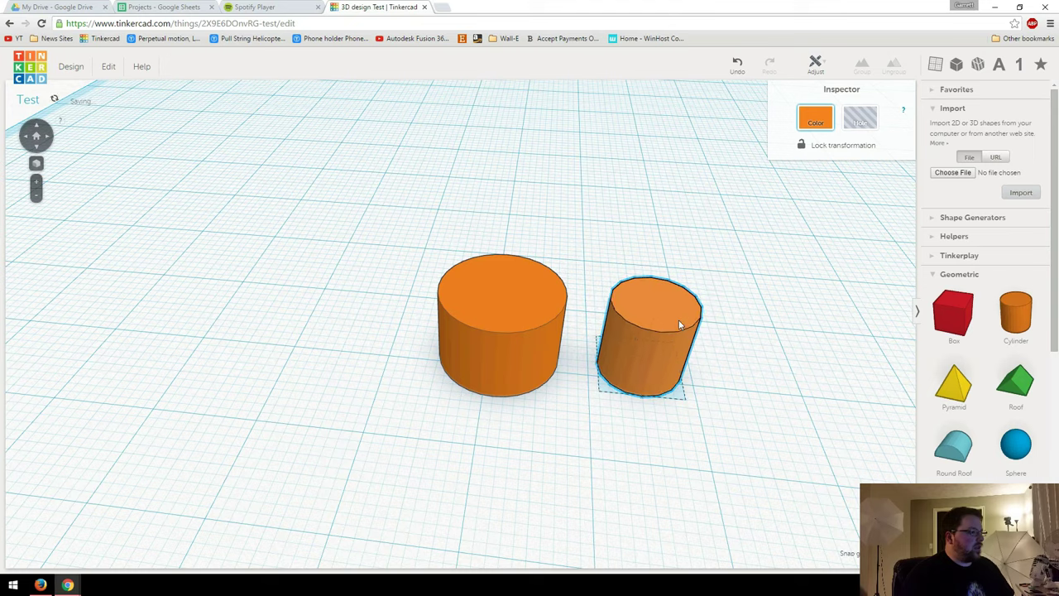
Step: Squash the second cylinder's base into a thin oval and shorten its length to form a tooth
right_click_drag(658, 305, 513, 340)
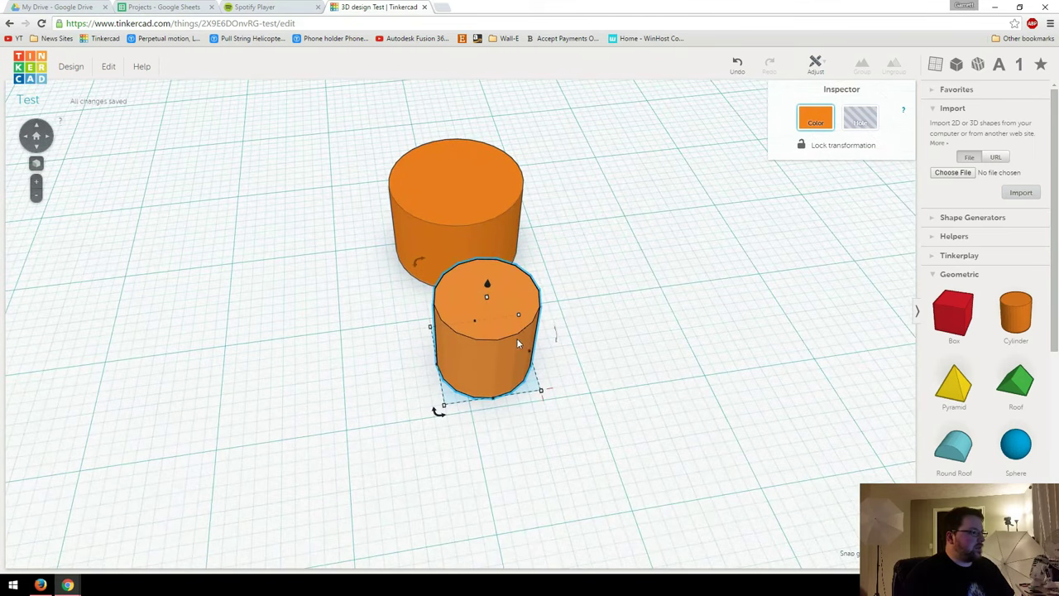
left_click_drag(534, 358, 442, 407)
right_click_drag(442, 406, 472, 390)
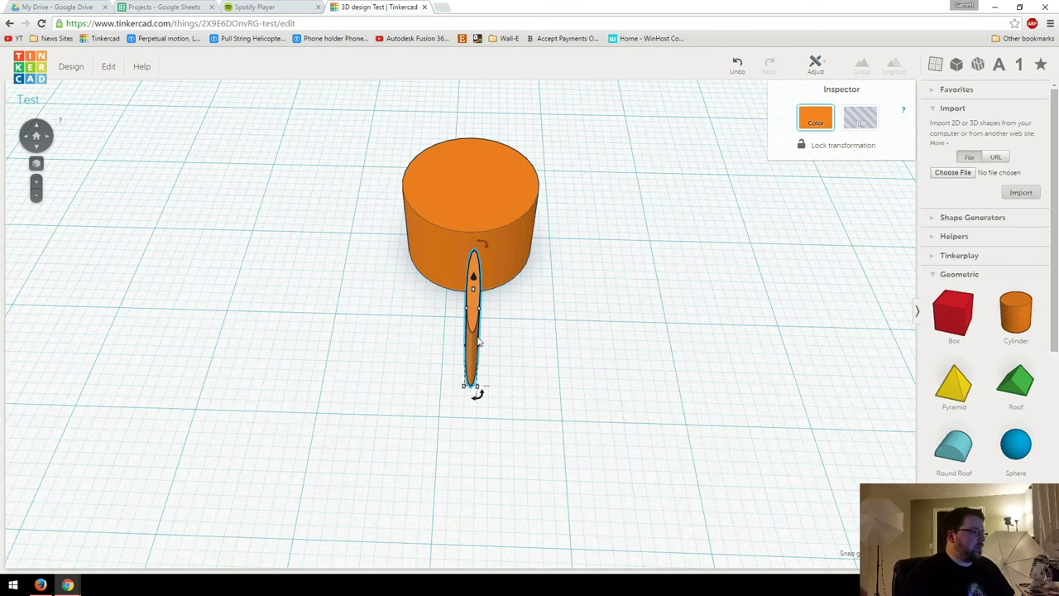
scroll(472, 395, "up", 3)
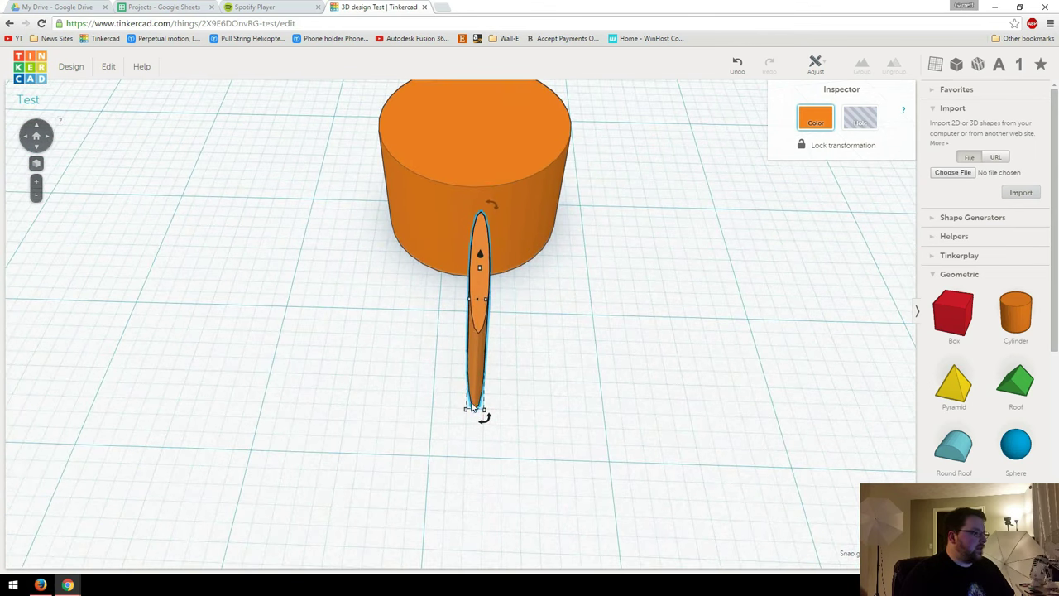
left_click_drag(477, 414, 480, 384)
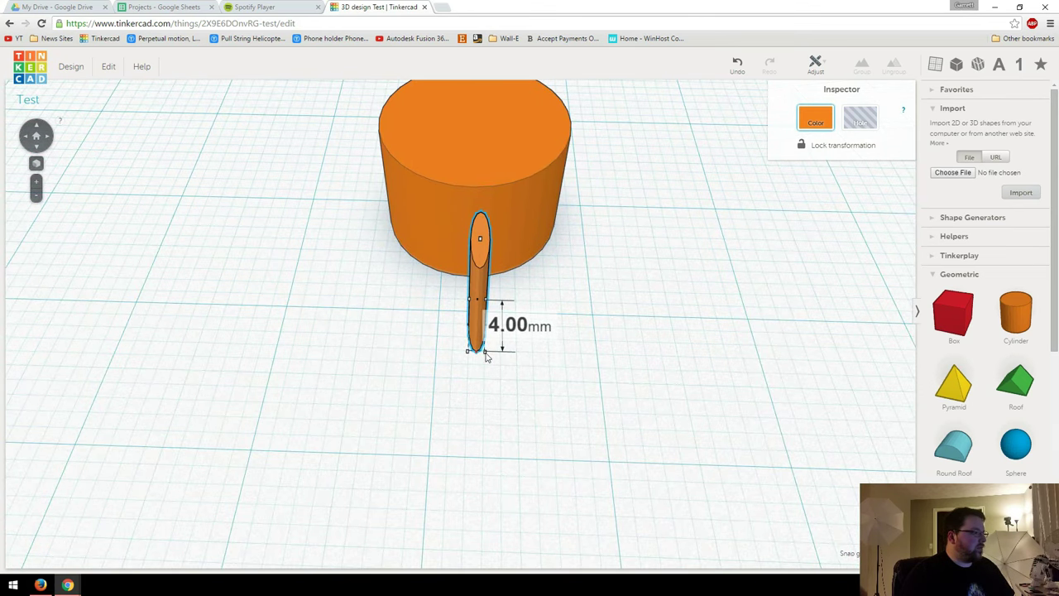
left_click_drag(486, 353, 485, 342)
left_click(518, 326)
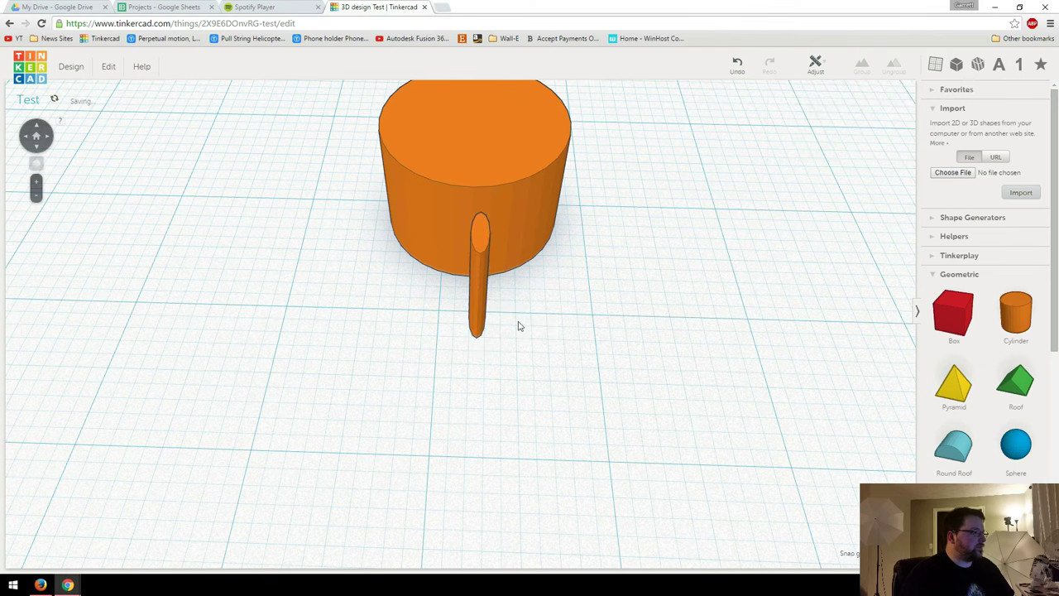
Step: Nudge the large cylinder sideways and forward until it stands clear beside the thin oval tooth
right_click_drag(518, 326, 496, 305)
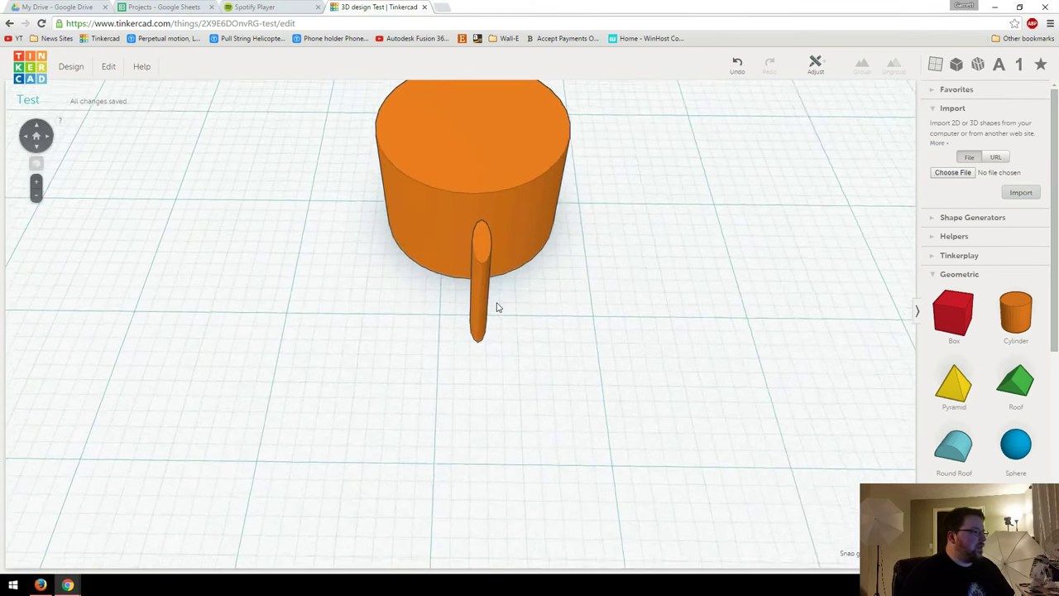
left_click(444, 197)
key("Left")
key("Left")
key("Left")
key("Left")
key("Left")
key("Left")
key("Left")
key("Left")
key("Left")
key("Left")
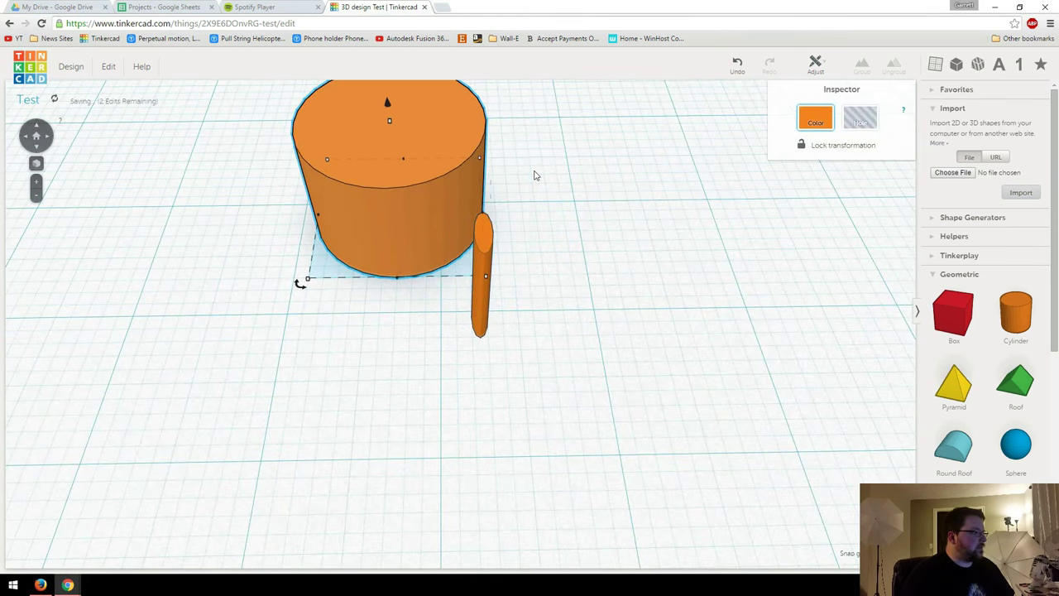
key("Down")
key("Down")
key("Down")
key("Down")
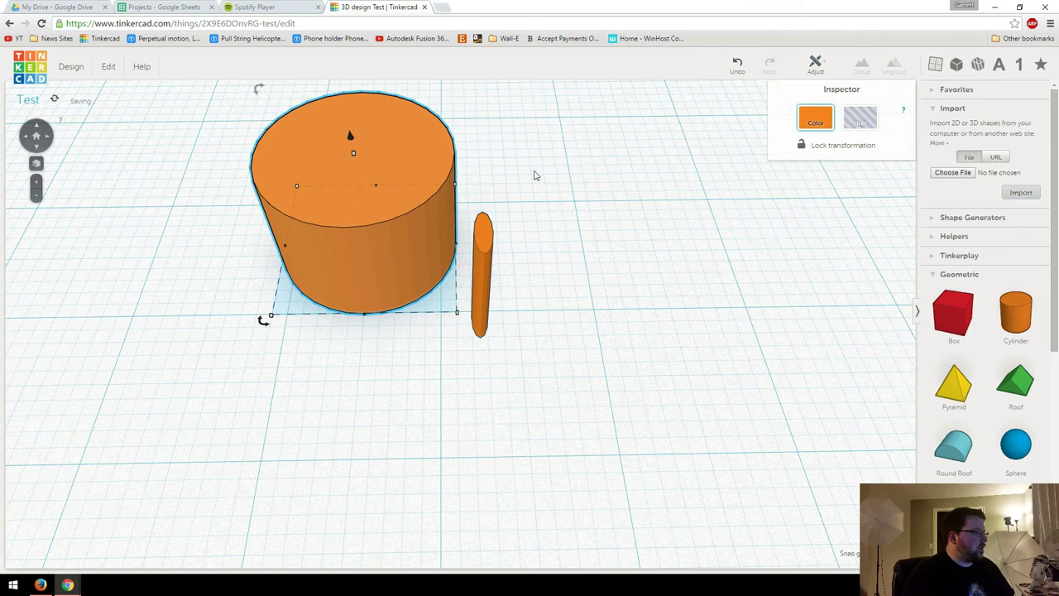
key("Down")
Step: Nudge the oval tooth sideways into the middle of the large cylinder's edge so that it partly overlaps the wall
right_click_drag(310, 371, 295, 343)
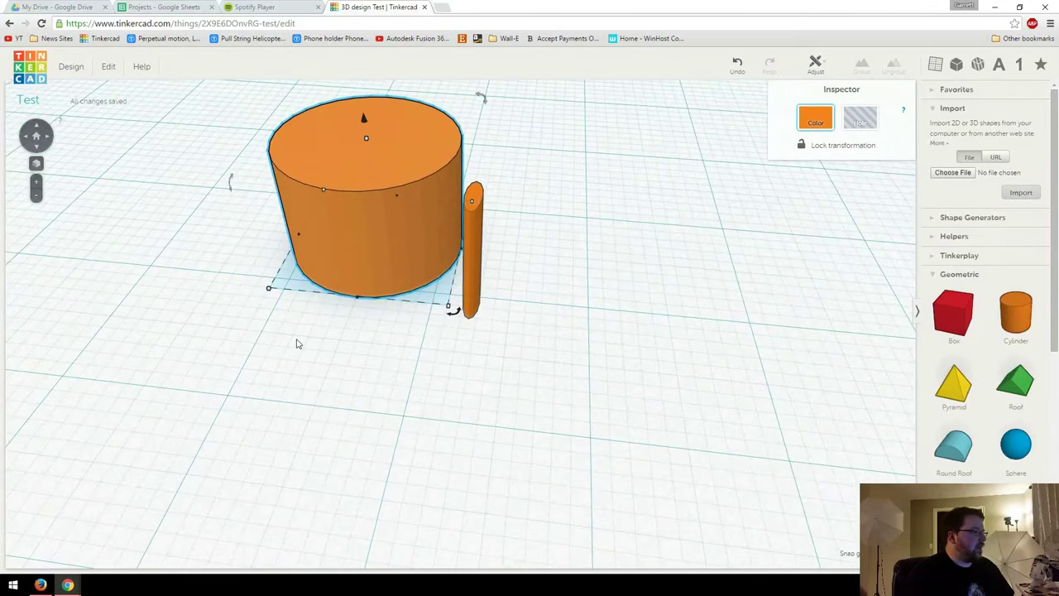
left_click(469, 307)
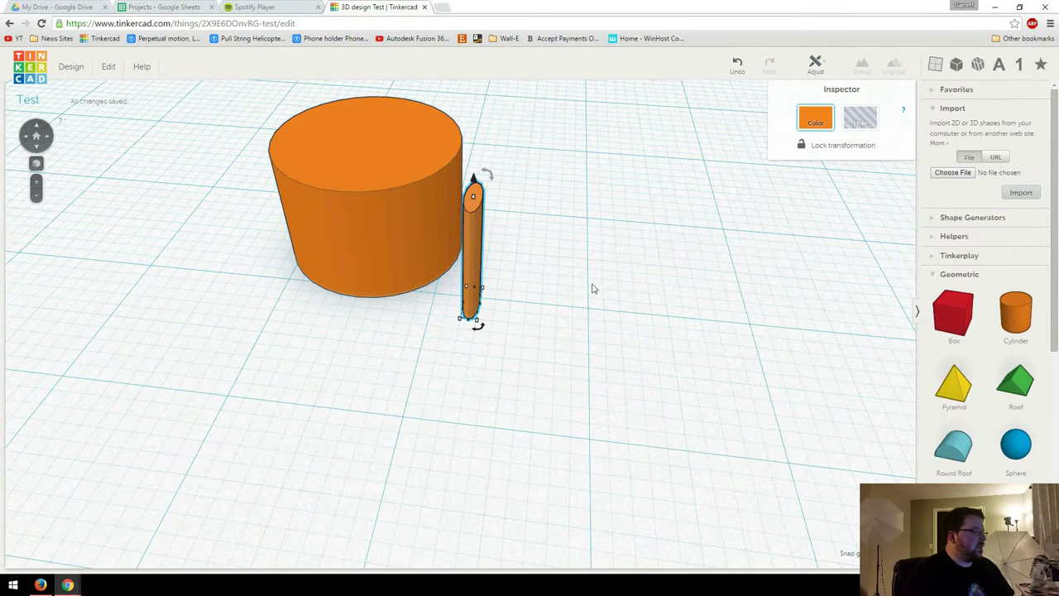
key("Left")
key("Left")
key("Left")
key("Left")
key("Left")
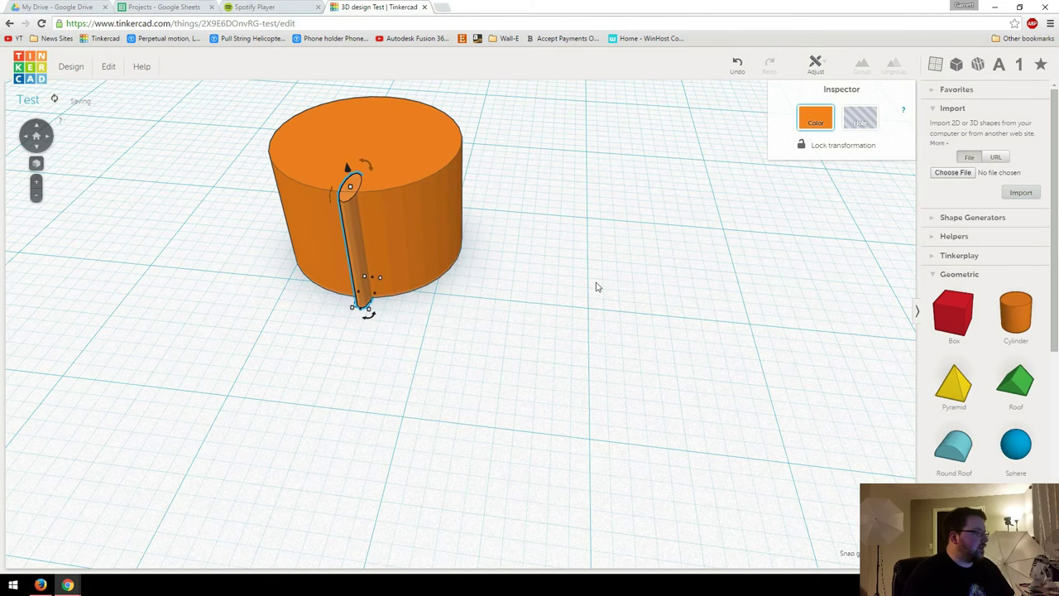
key("Left")
scroll(501, 331, "up", 3)
right_click_drag(502, 331, 651, 407)
scroll(644, 398, "up", 3)
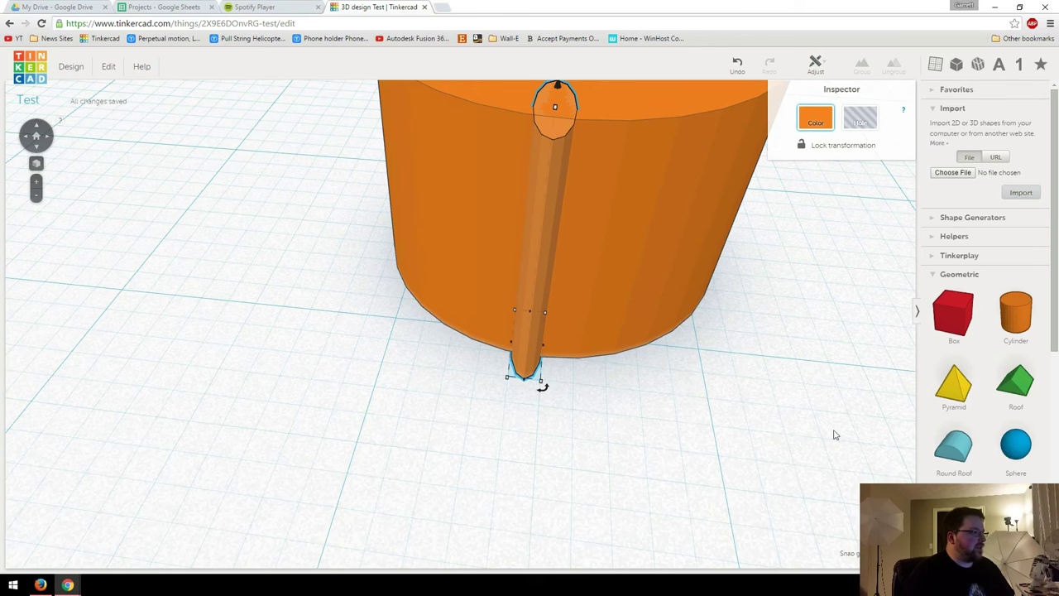
key("Right")
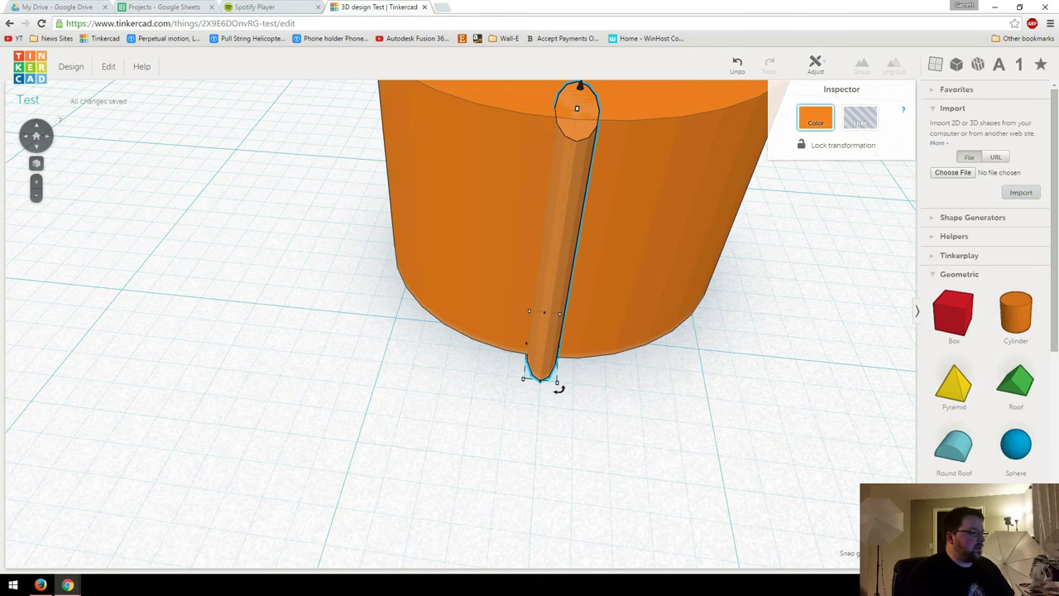
Step: Examine how the tooth overlaps the large cylinder and try nudging it outward by one step
mouse_move(596, 417)
right_mouse_down()
mouse_move(610, 465)
mouse_move(594, 424)
right_mouse_up()
scroll(593, 424, "down", 3)
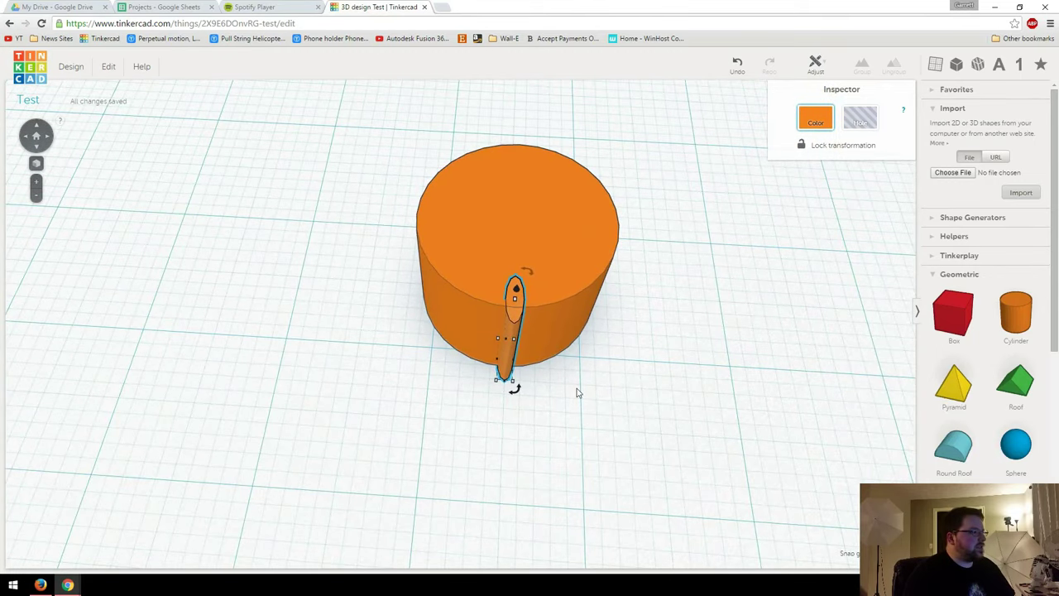
right_click_drag(578, 393, 553, 338)
scroll(554, 337, "up", 3)
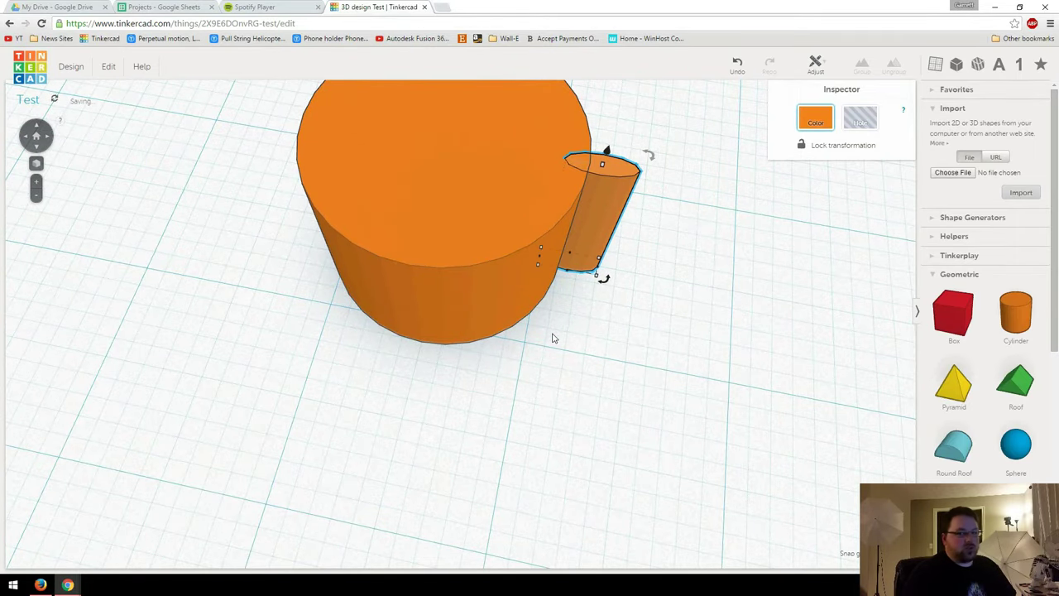
scroll(687, 307, "down", 1)
scroll(687, 307, "down", 2)
right_click_drag(631, 289, 610, 367)
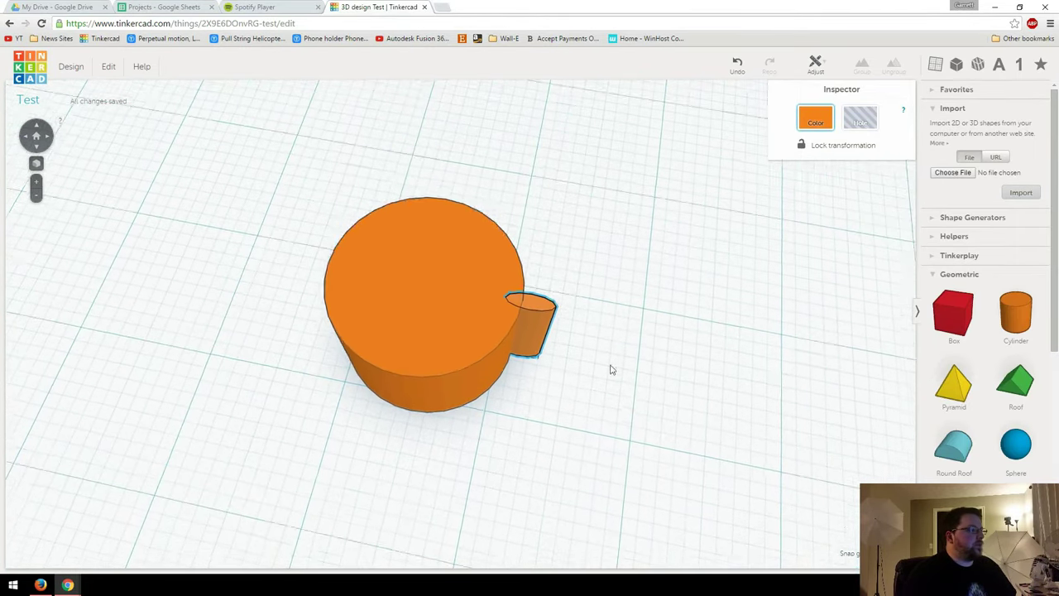
scroll(609, 371, "up", 3)
key("Right")
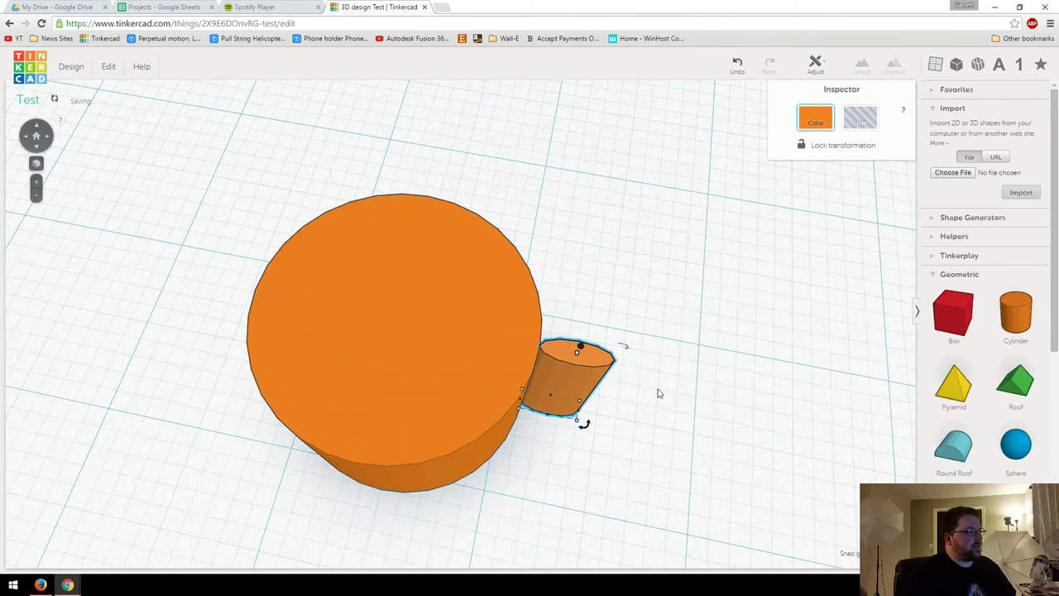
right_click_drag(658, 393, 670, 372)
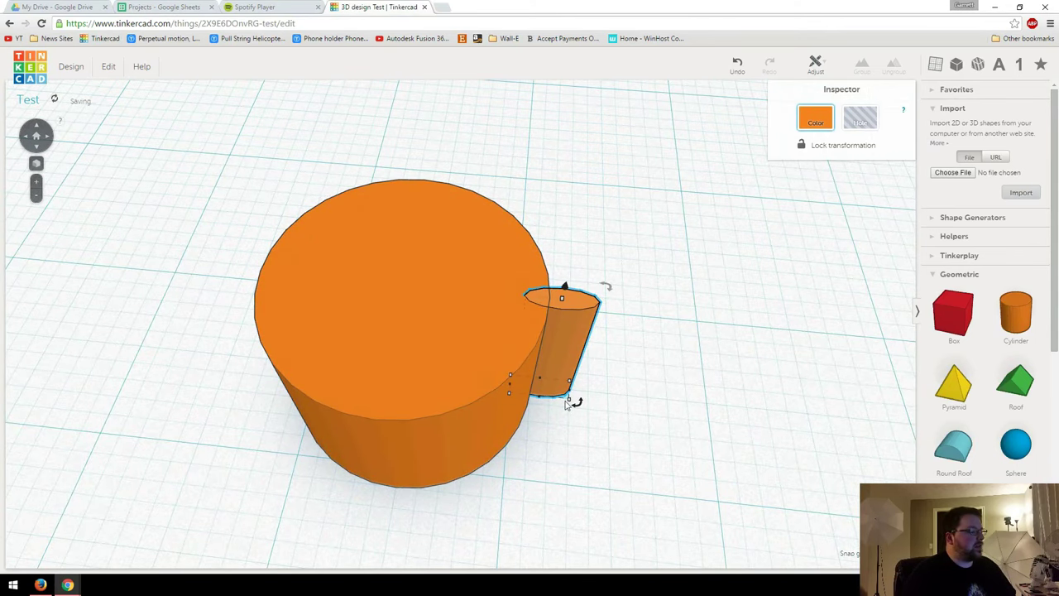
right_click_drag(601, 428, 372, 167)
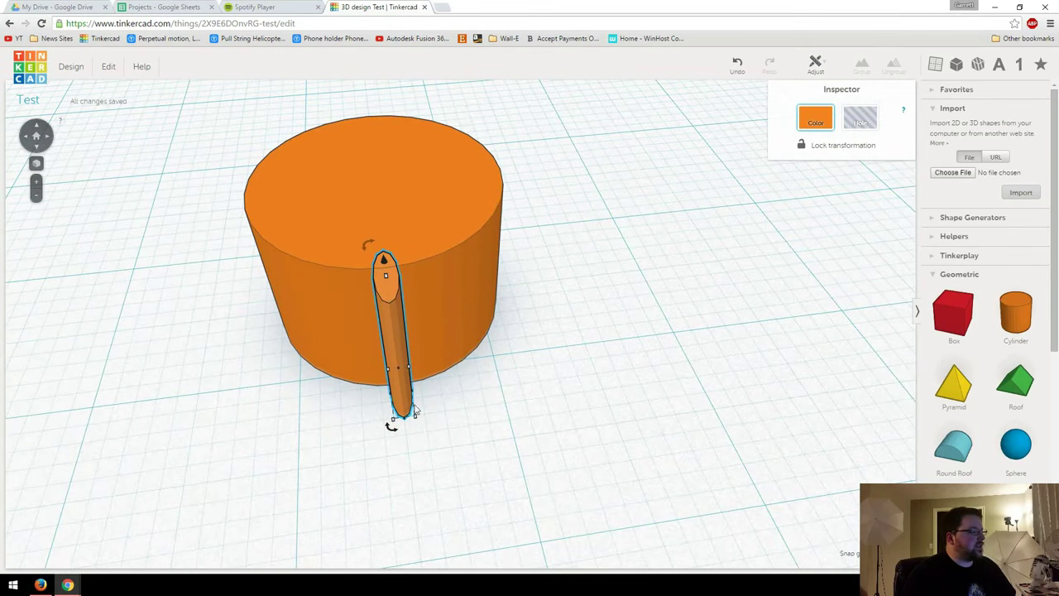
Step: Duplicate the oval tooth and move the copy straight across to the opposite side of the large cylinder
right_click_drag(513, 412, 653, 435)
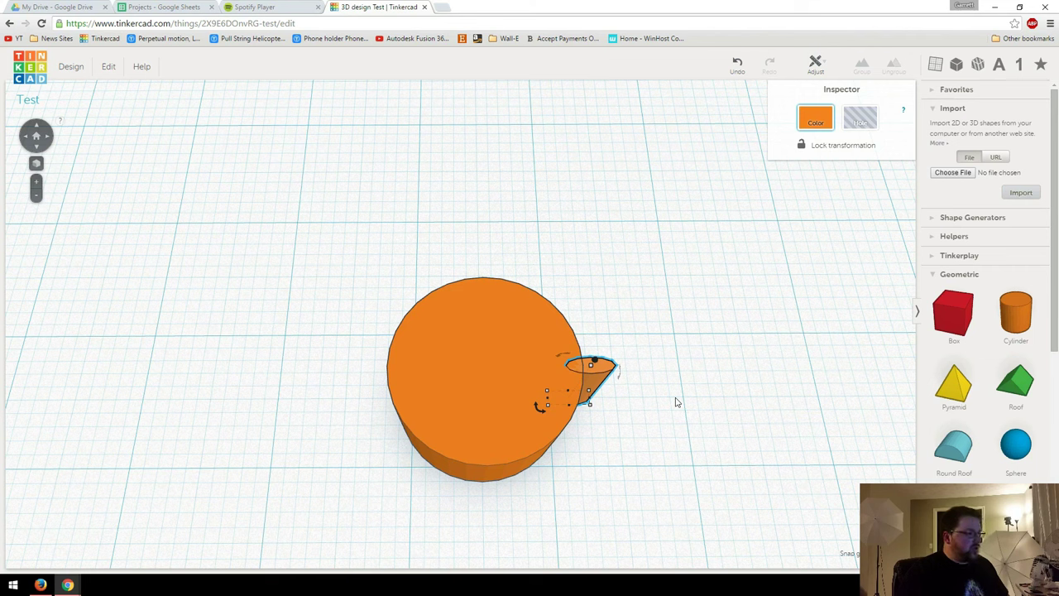
key("Left")
key("Left")
key("Left")
key("Left")
key("Left")
key("Left")
key("Left")
key("Left")
key("Left")
key("Left")
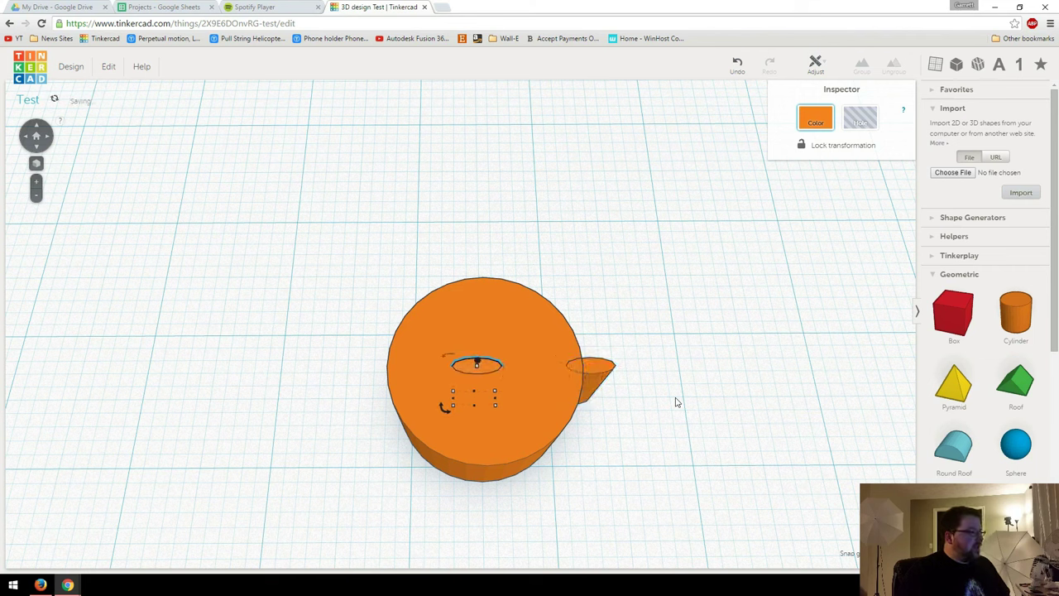
key("Left")
key("Left")
key("Left")
key("Left")
key("Left")
key("Left")
key("Left")
key("Left")
key("Left")
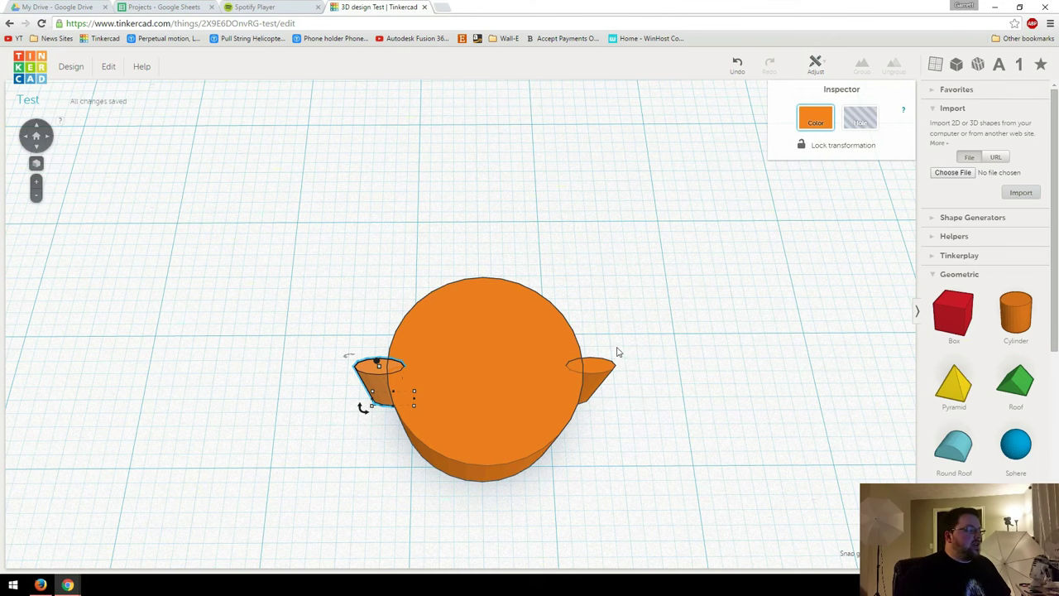
Step: Duplicate the two opposite teeth together and rotate the copies around the large cylinder to sit next to the originals
left_click(606, 374, "shift")
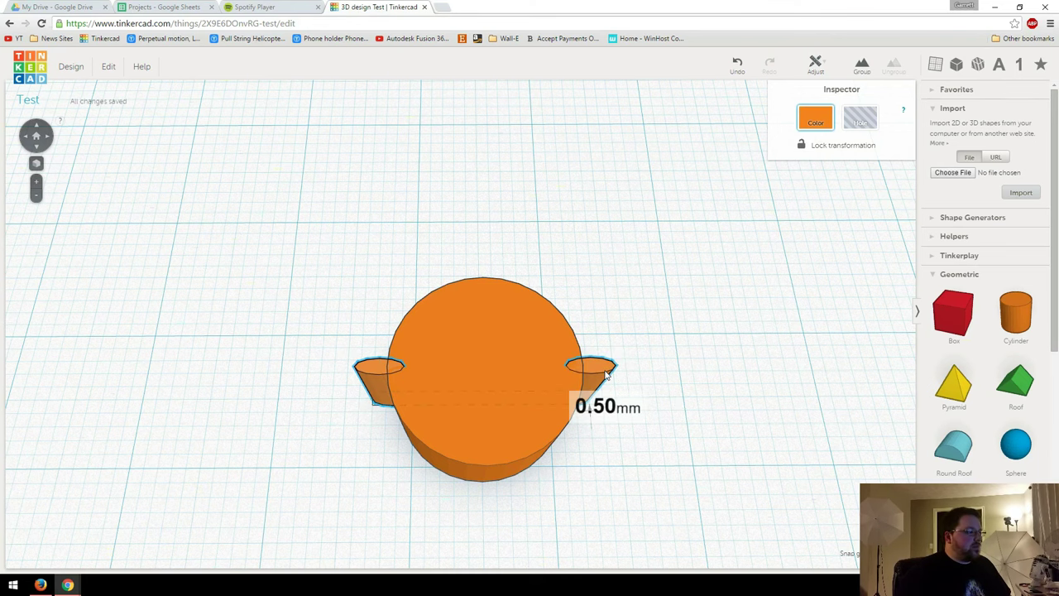
mouse_move(488, 413)
right_mouse_down()
mouse_move(518, 409)
mouse_move(562, 364)
mouse_move(593, 373)
mouse_move(497, 408)
mouse_move(535, 416)
mouse_move(519, 428)
mouse_move(499, 399)
mouse_move(513, 425)
mouse_move(657, 414)
mouse_move(645, 354)
mouse_move(470, 408)
mouse_move(485, 425)
right_mouse_up()
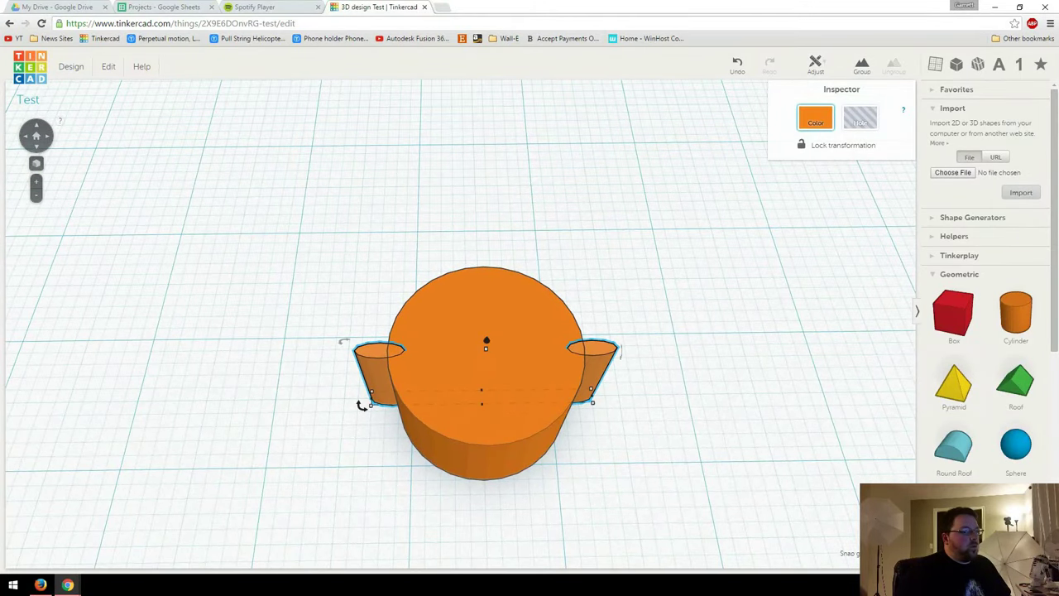
left_click(592, 405)
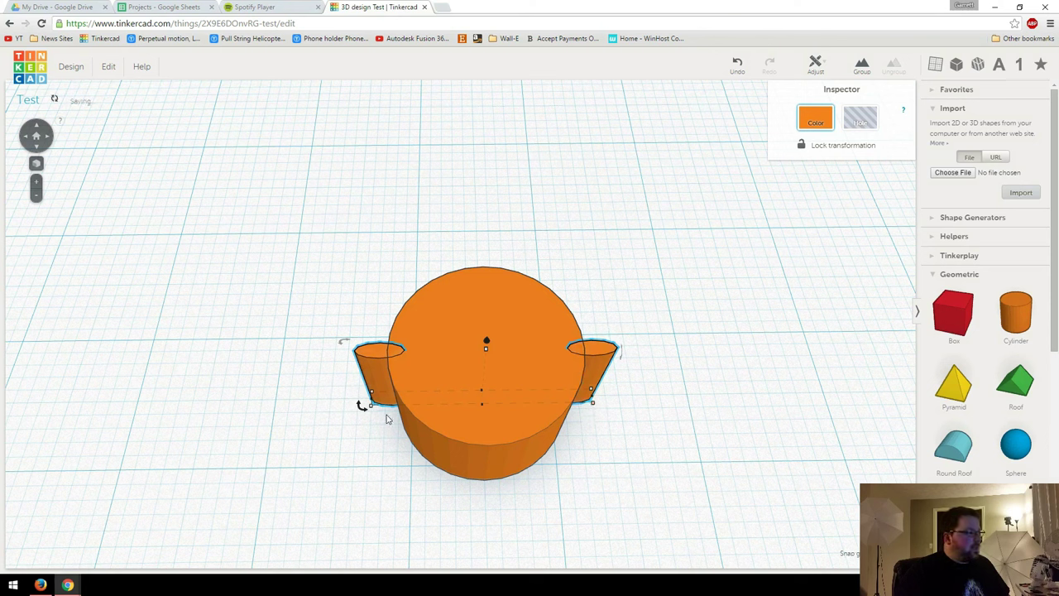
left_click_drag(362, 405, 324, 473)
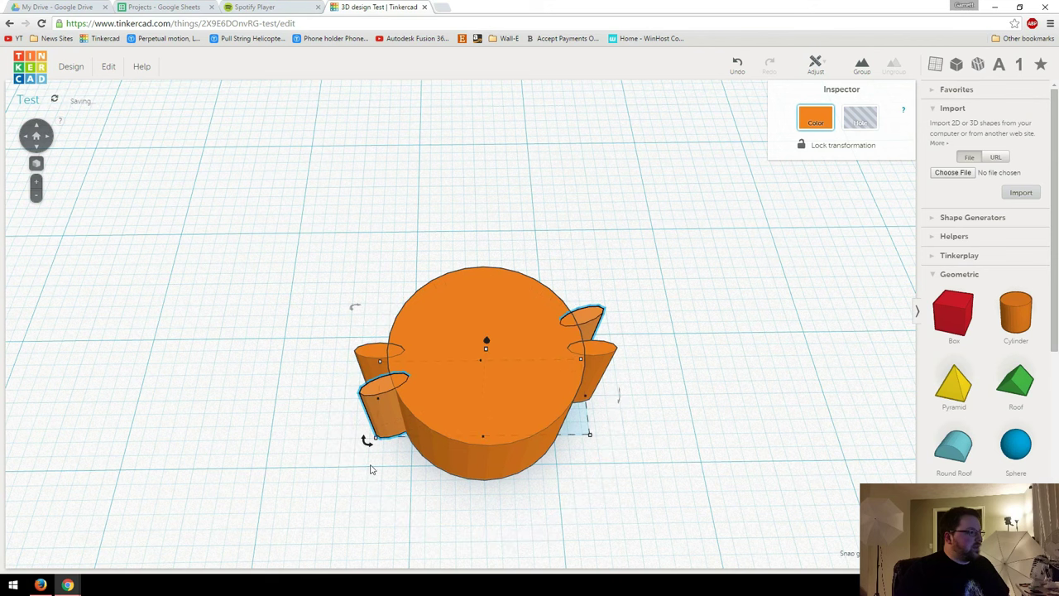
Step: Repeat the rotated duplication of the opposite tooth pair until teeth fill the whole rim of the large cylinder
right_click_drag(369, 468, 514, 406)
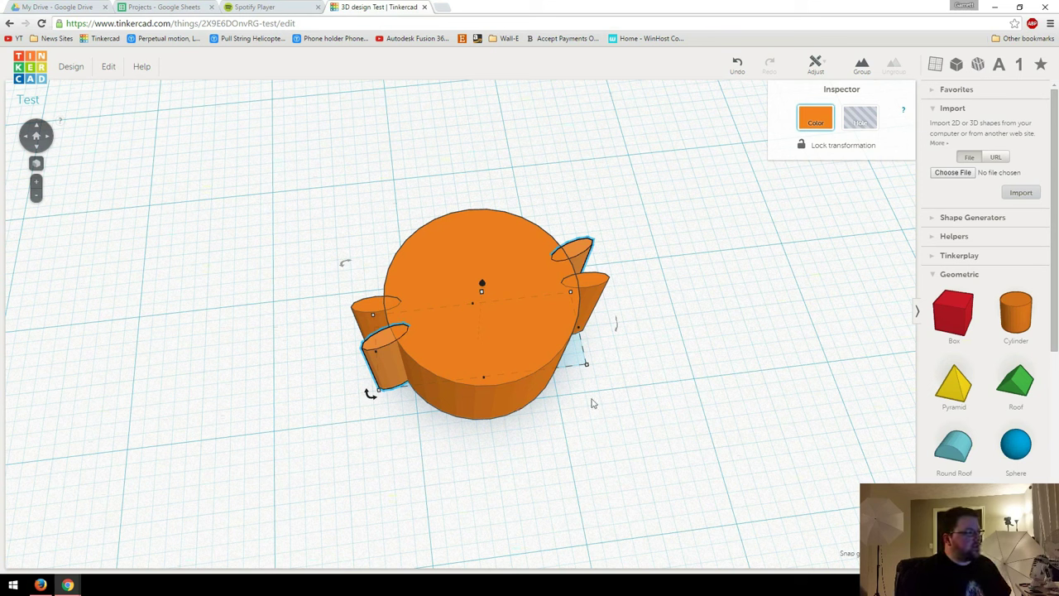
key("ctrl+d")
key("ctrl+d")
key("ctrl+d")
key("ctrl+d")
key("ctrl+d")
key("ctrl+d")
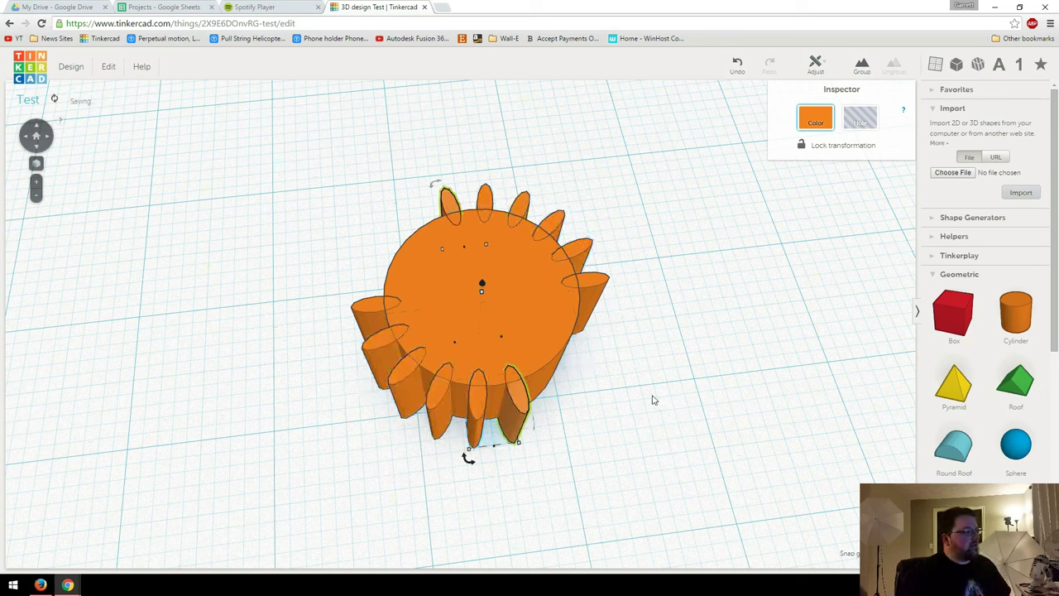
key("ctrl+d")
key("ctrl+d")
key("ctrl+d")
right_click_drag(449, 359, 535, 383)
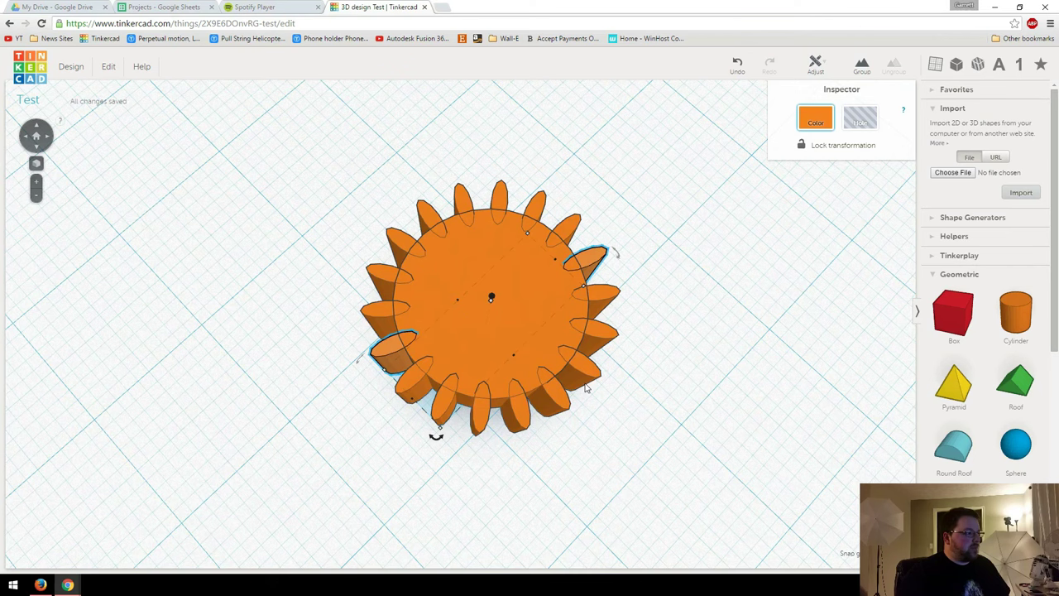
right_click_drag(585, 387, 431, 358)
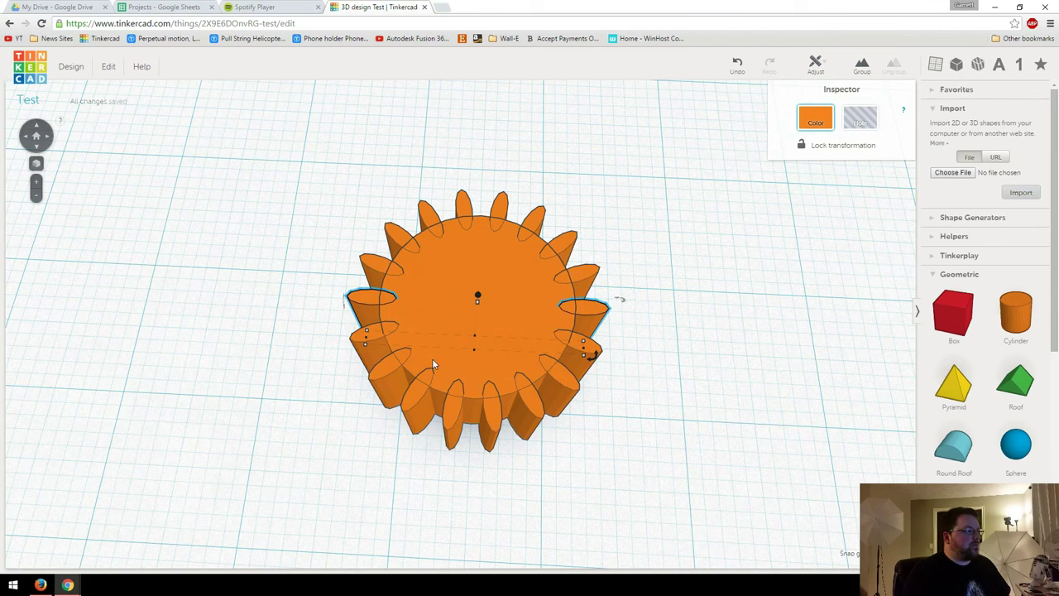
key("Escape")
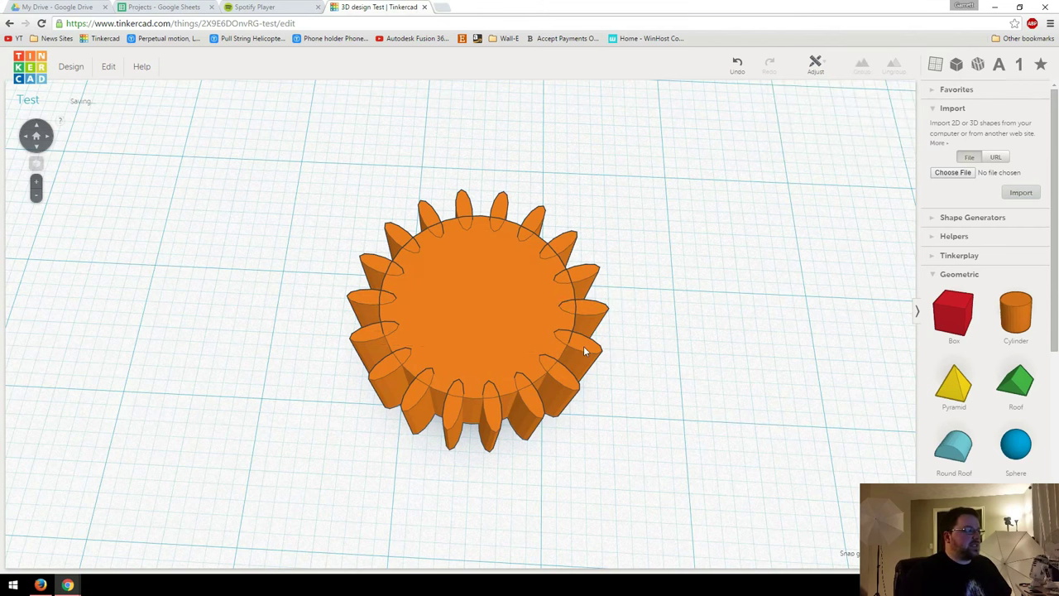
Step: Select the large cylinder together with all its teeth and group them into a single gear
scroll(583, 351, "down", 3)
right_click_drag(562, 346, 492, 362)
left_click_drag(329, 200, 594, 449)
left_click(861, 66)
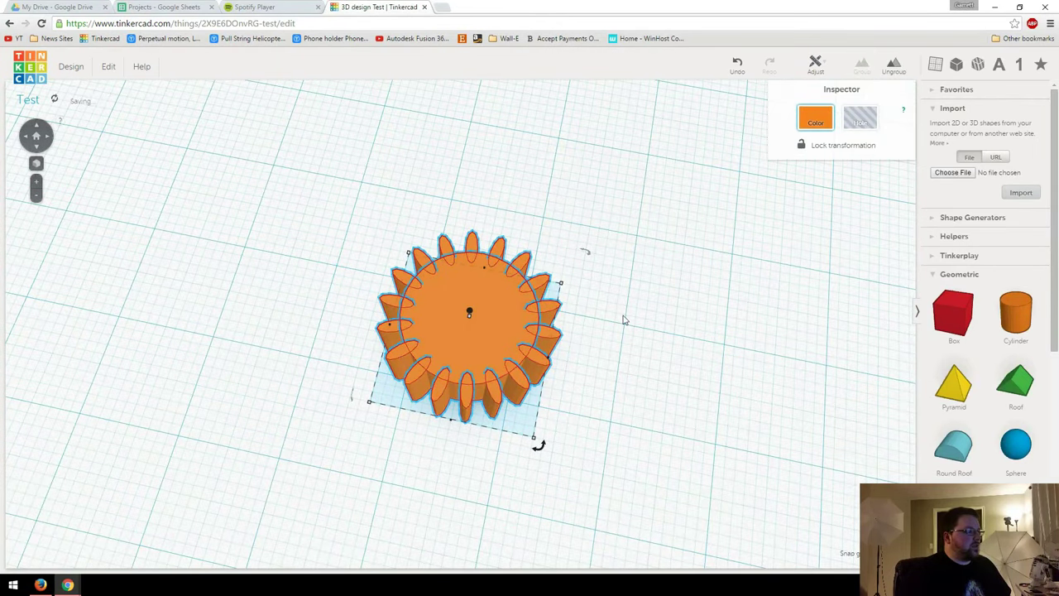
left_click(624, 317)
right_click_drag(545, 383, 512, 333)
left_click(478, 329)
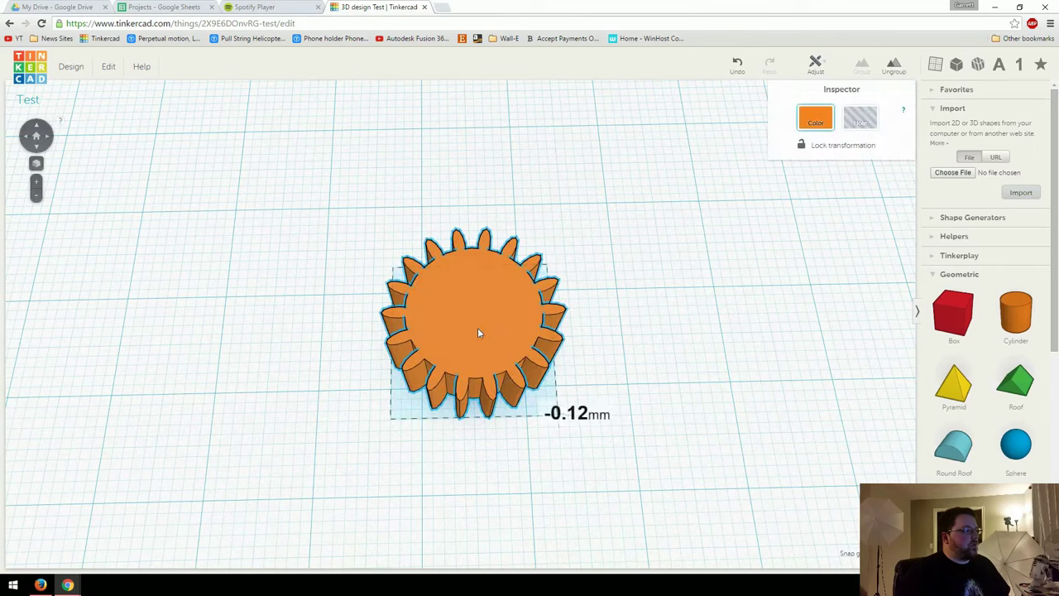
Step: Duplicate the grouped gear and move the copy straight sideways towards a meshing position beside the original
middle_click_drag(586, 301, 558, 305)
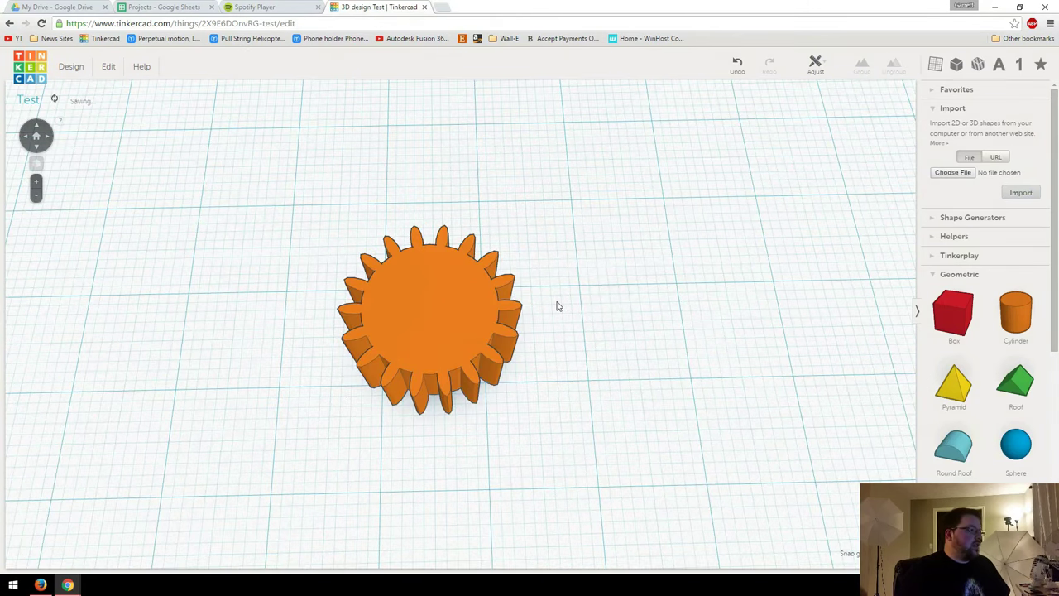
left_click(488, 319)
key("ctrl+d")
key("Right")
key("Right")
key("Right")
key("Right")
key("Right")
key("Right")
key("Right")
key("Right")
key("Right")
key("Right")
key("Right")
key("Right")
key("Right")
key("Right")
key("Right")
key("Right")
key("Right")
key("Right")
key("Right")
key("Right")
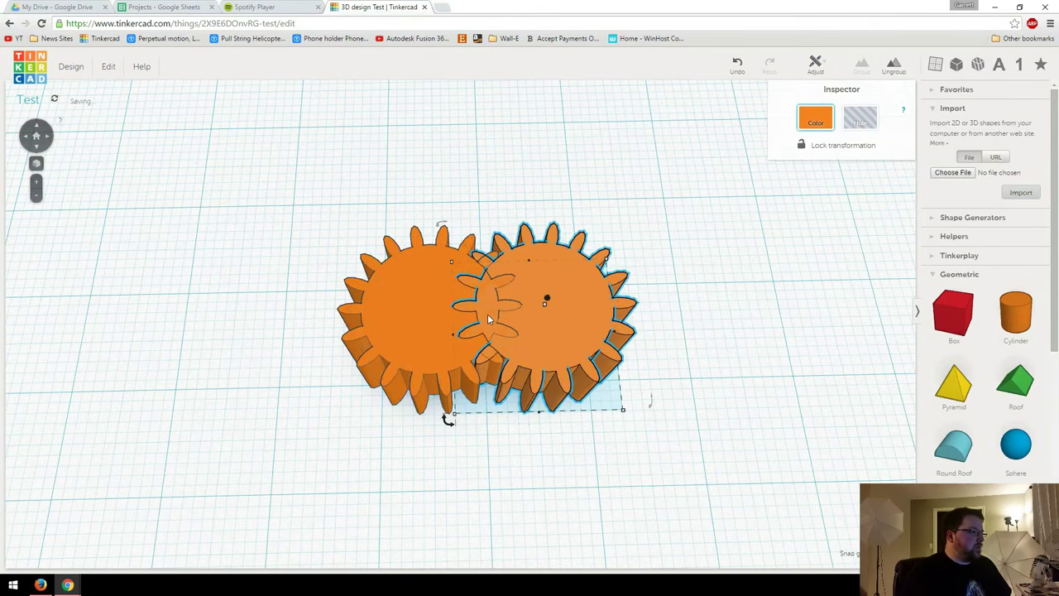
Step: Rotate the gear copy slightly so that its teeth fall into the gaps of the original gear
right_click_drag(488, 319, 496, 426)
left_click_drag(490, 423, 439, 436)
left_click(568, 458)
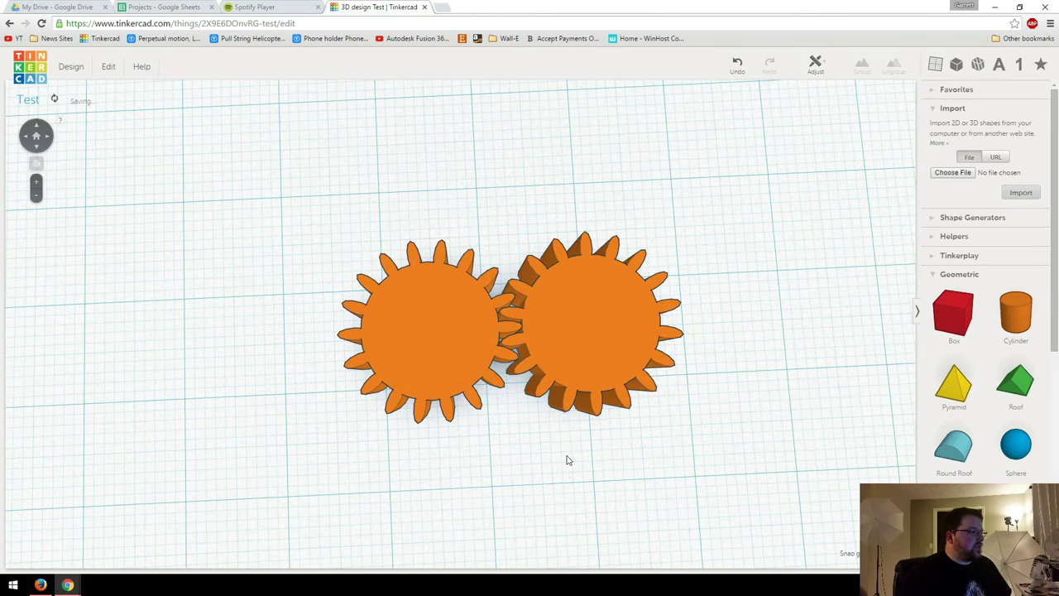
Step: Examine how the teeth of the two gears mesh, both close up and from an overview
scroll(502, 425, "up", 4)
scroll(502, 425, "up", 4)
right_click_drag(502, 423, 567, 401)
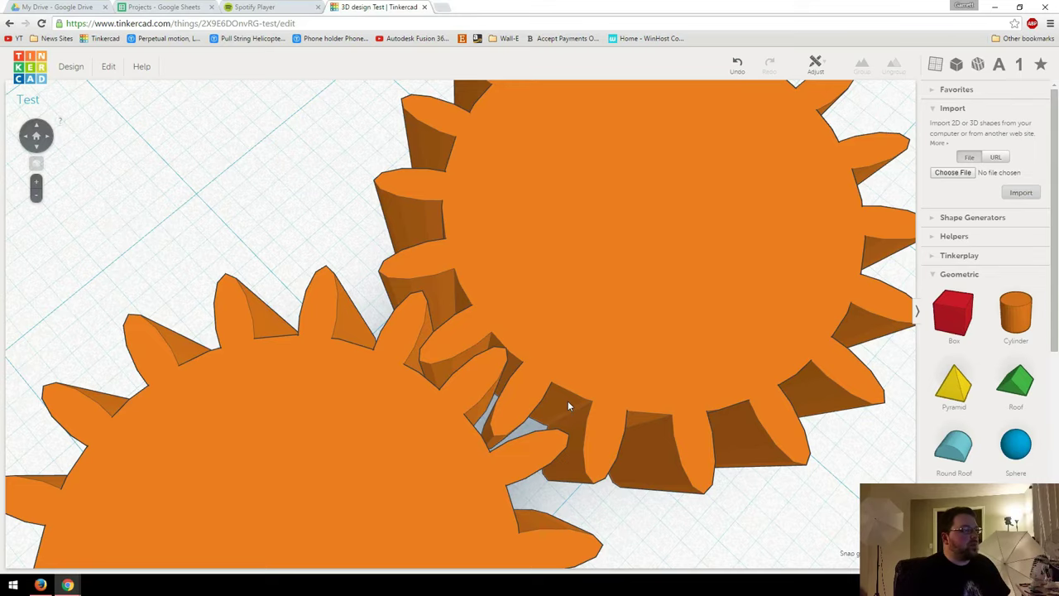
scroll(567, 401, "down", 5)
right_click_drag(603, 382, 586, 325)
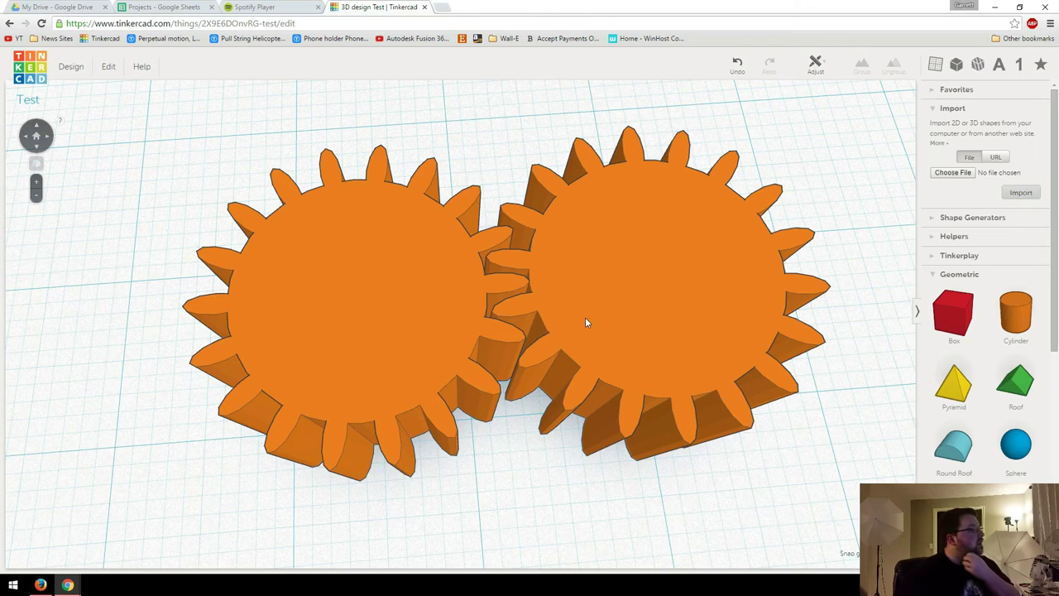
scroll(629, 315, "down", 5)
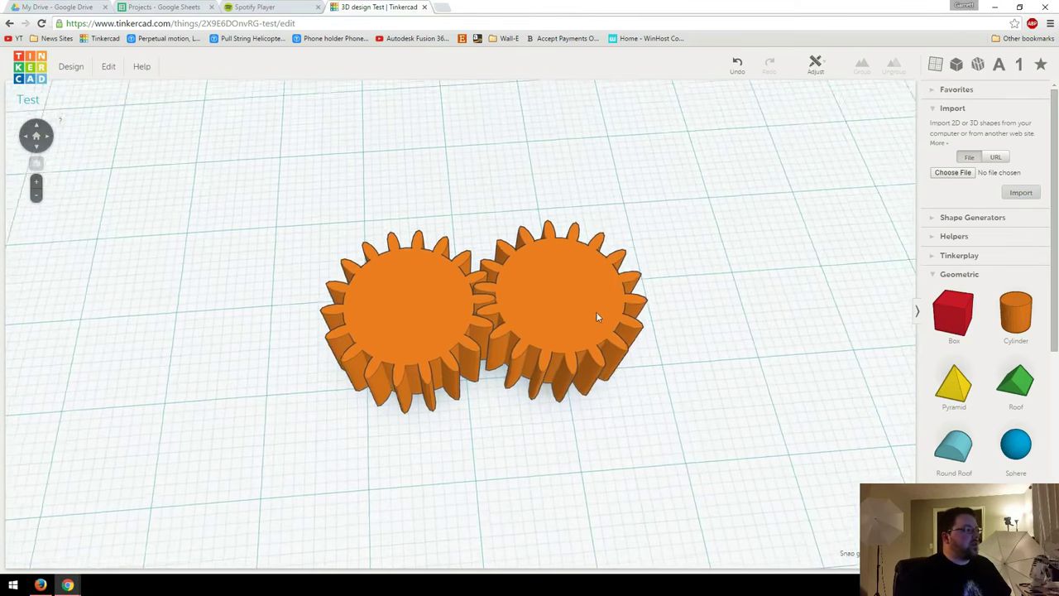
right_click_drag(596, 311, 593, 265)
scroll(589, 272, "down", 2)
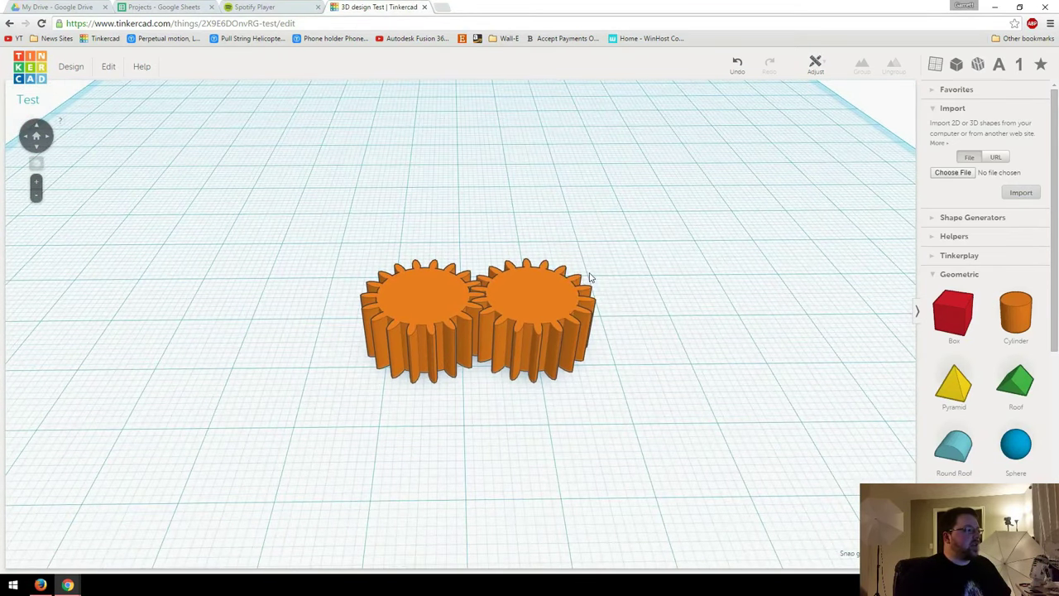
Step: Nudge the meshed gear copy one step away from the original and delete the copy
left_click(508, 292)
right_click_drag(568, 310, 555, 361)
scroll(575, 370, "up", 3)
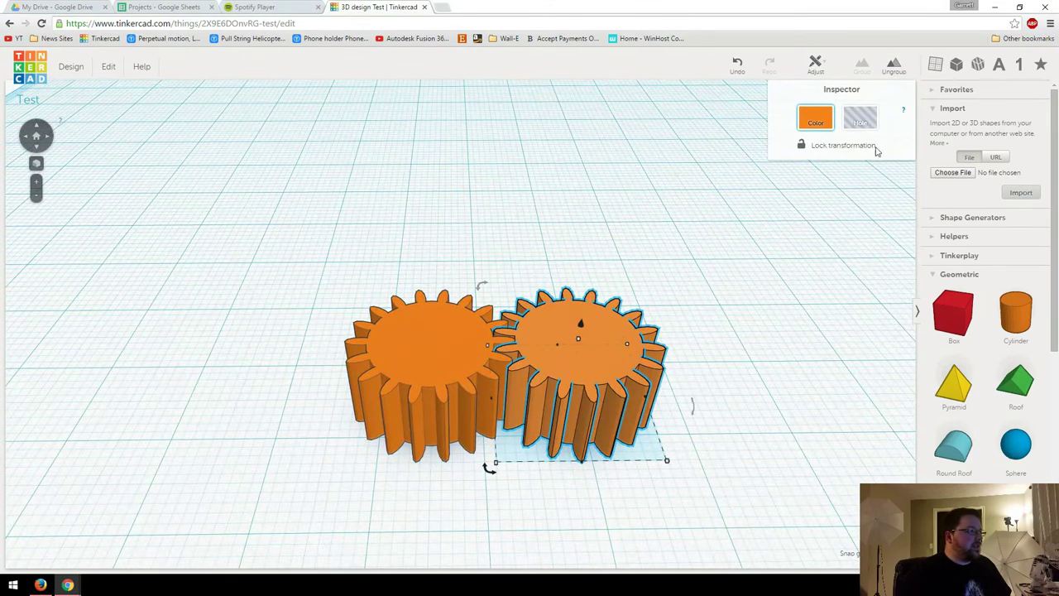
key("Right")
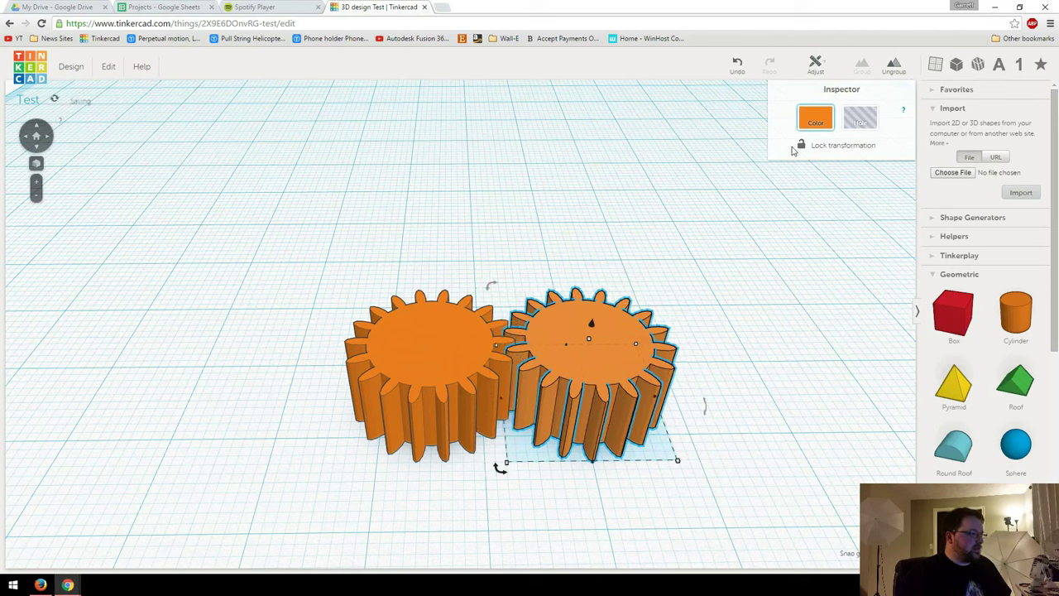
key("Delete")
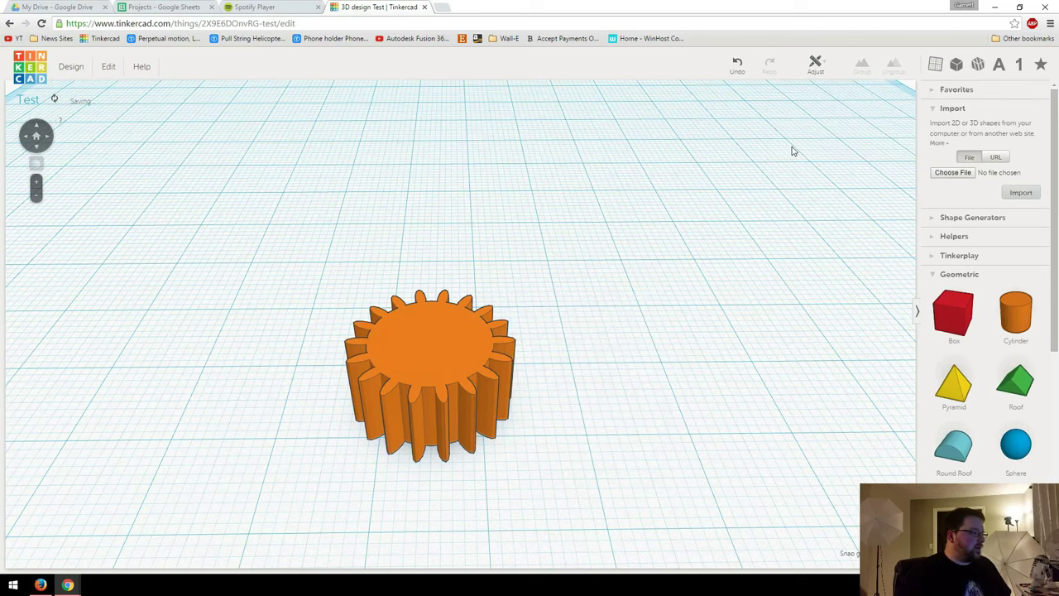
Step: Duplicate the remaining gear well clear of the original and ungroup the copy
left_click(448, 314)
key("ctrl+d")
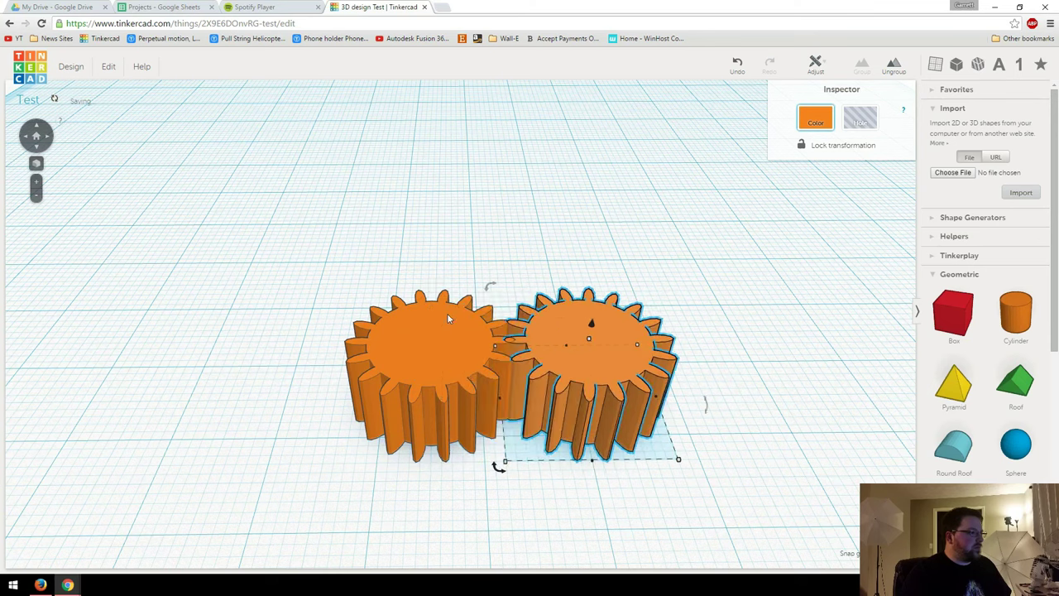
key("shift+Right")
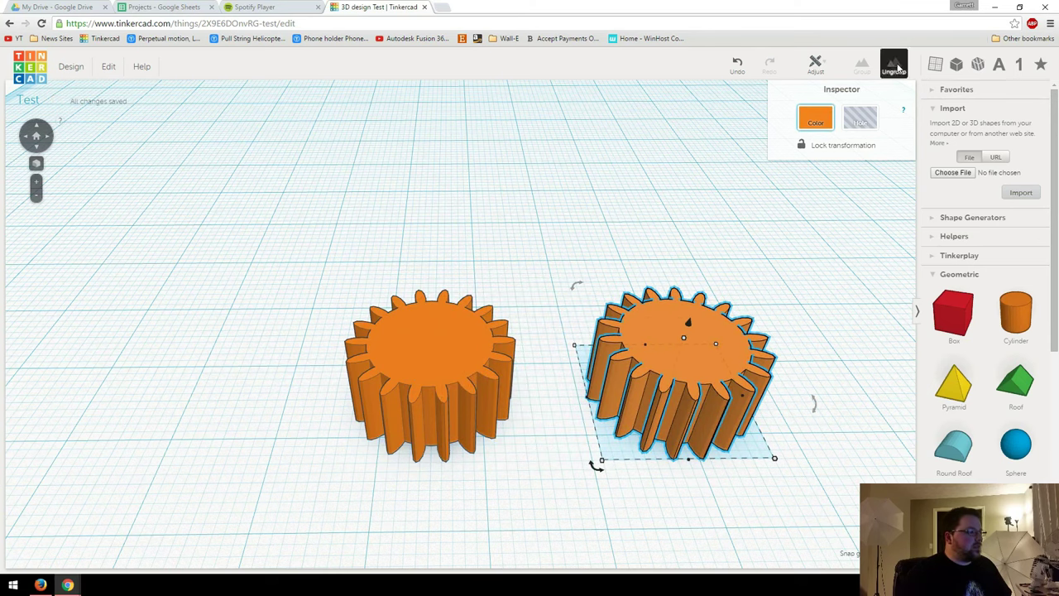
left_click(896, 66)
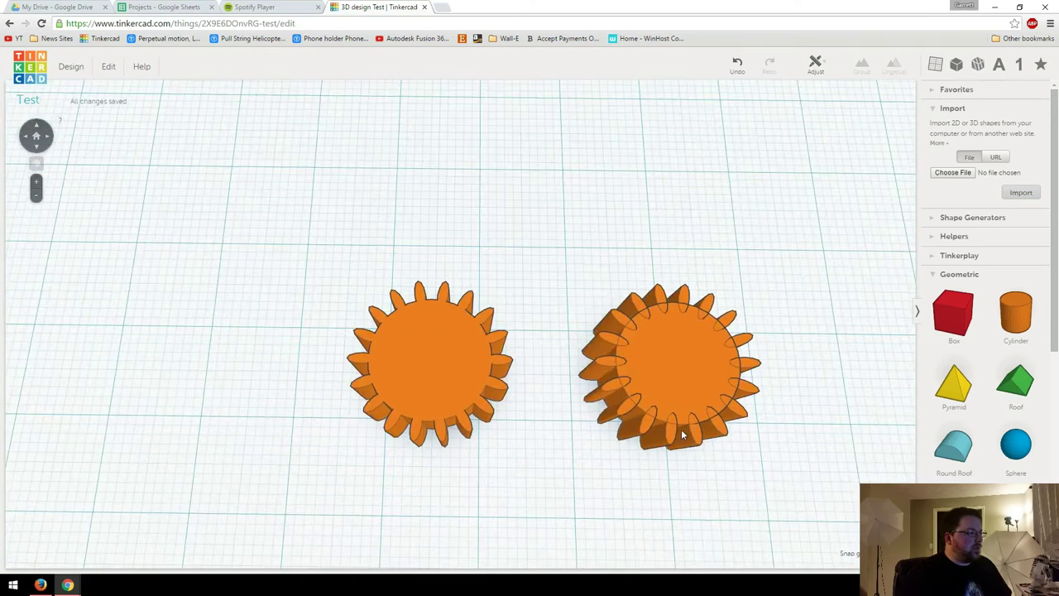
Step: Delete all teeth of the ungrouped gear copy except the single one facing away from the original gear
mouse_move(681, 429)
right_mouse_down()
mouse_move(567, 352)
mouse_move(556, 407)
right_mouse_up()
mouse_move(604, 452)
left_mouse_down()
mouse_move(503, 381)
mouse_move(439, 262)
left_mouse_up()
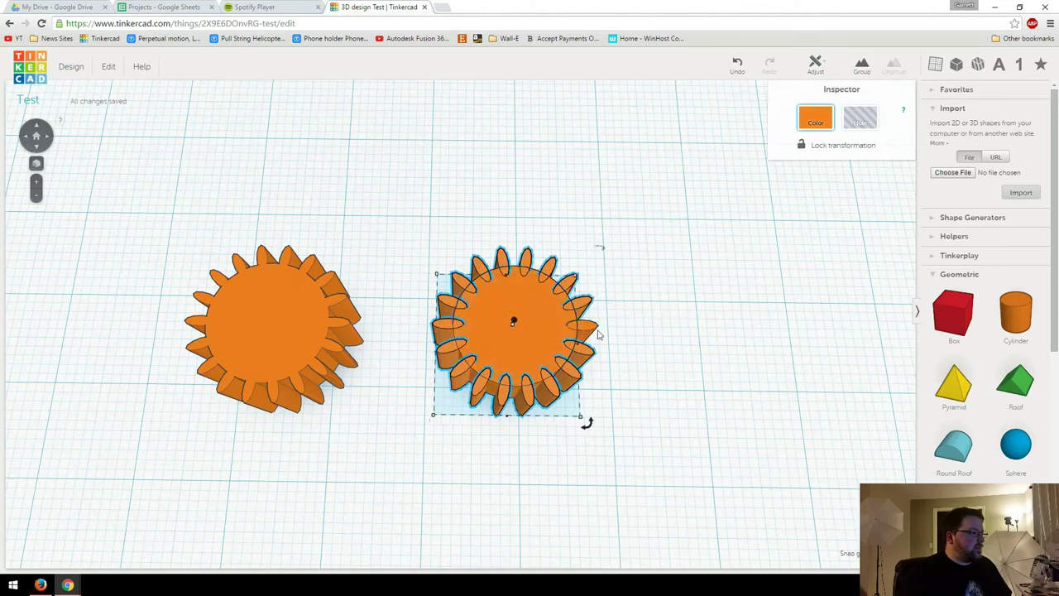
key("Delete")
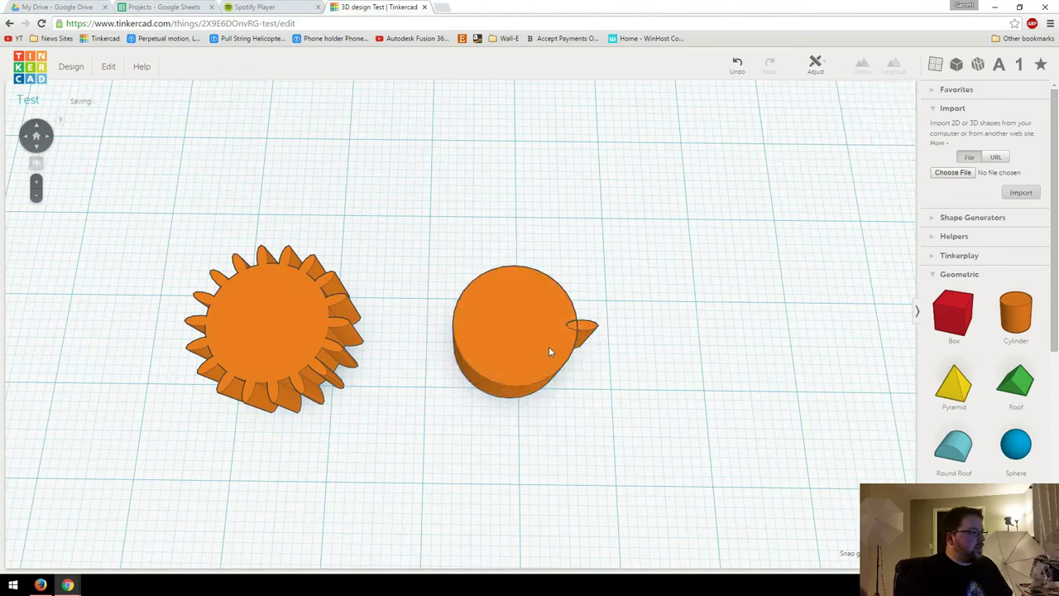
Step: Move the remaining tooth straight outward, well clear of the copied cylinder
left_click(580, 337)
key("Right")
key("Right")
key("Right")
key("Right")
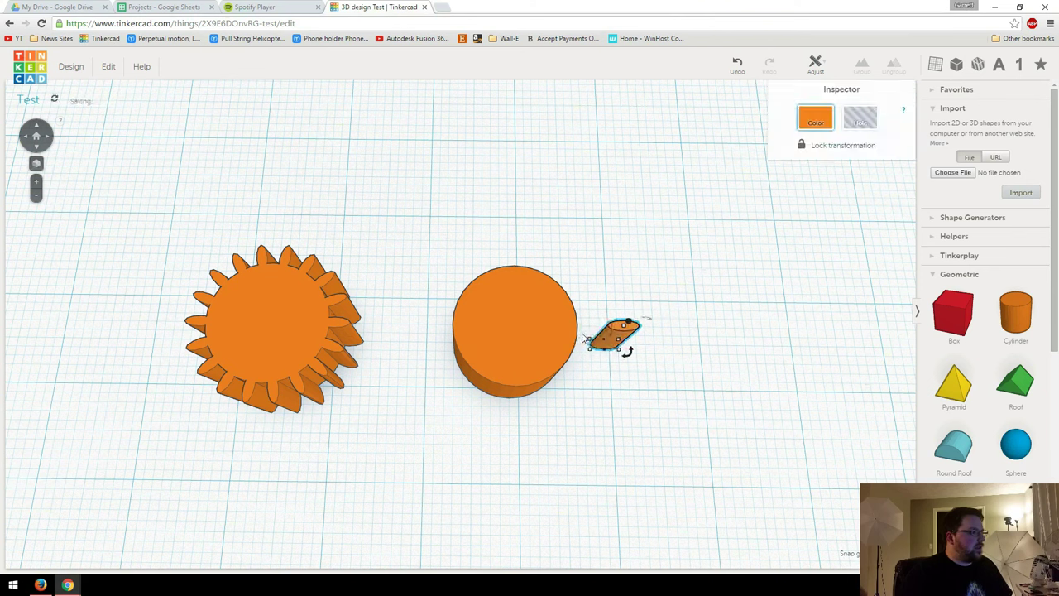
key("Right")
key("Right")
key("Right")
key("Right")
Step: Enlarge the copied cylinder to a circle about 24 mm across
left_click(521, 326)
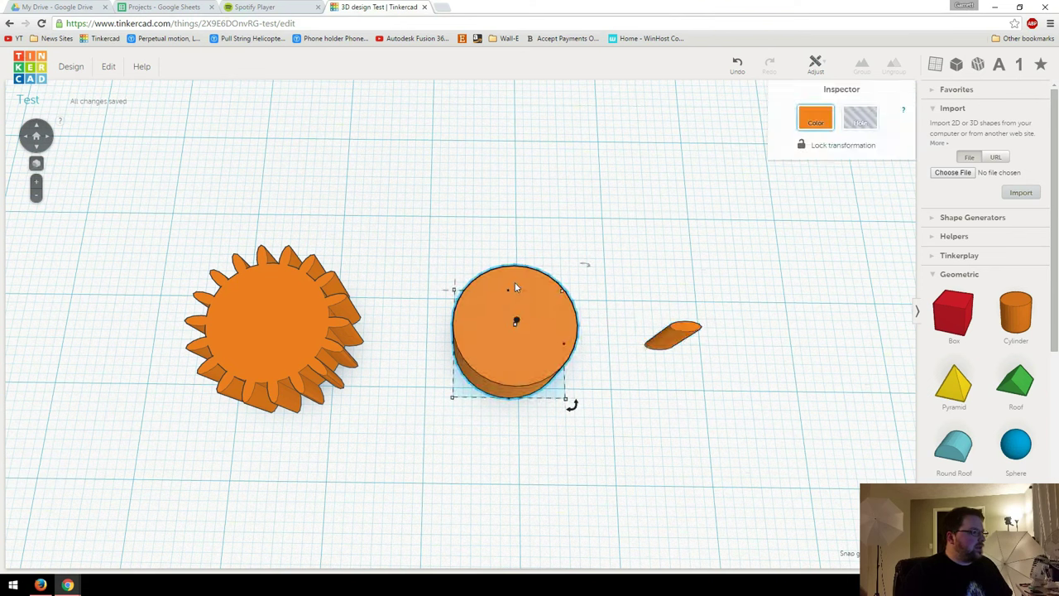
mouse_move(509, 294)
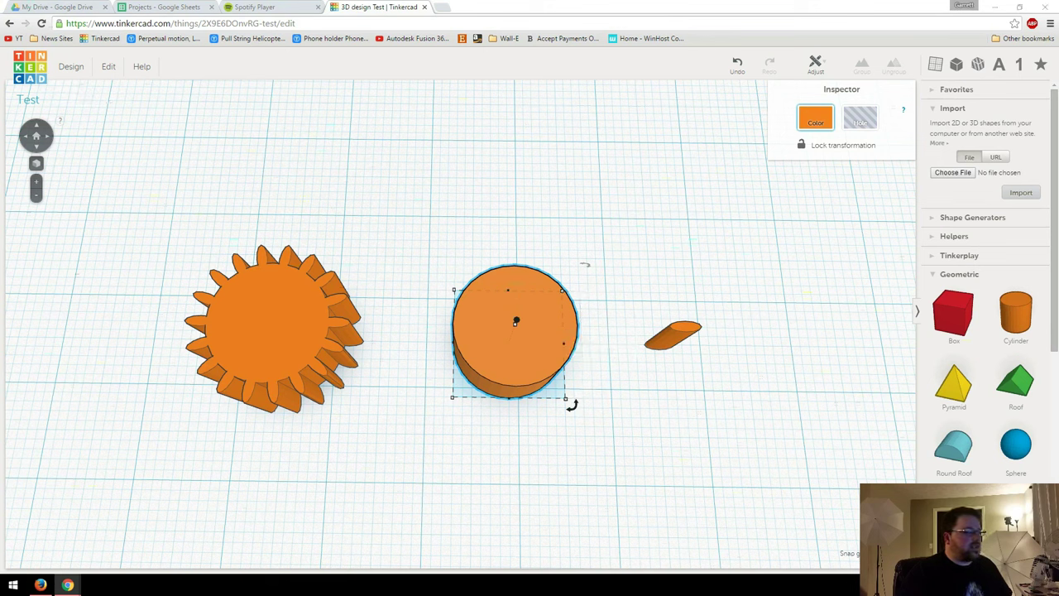
left_click_drag(508, 289, 515, 191)
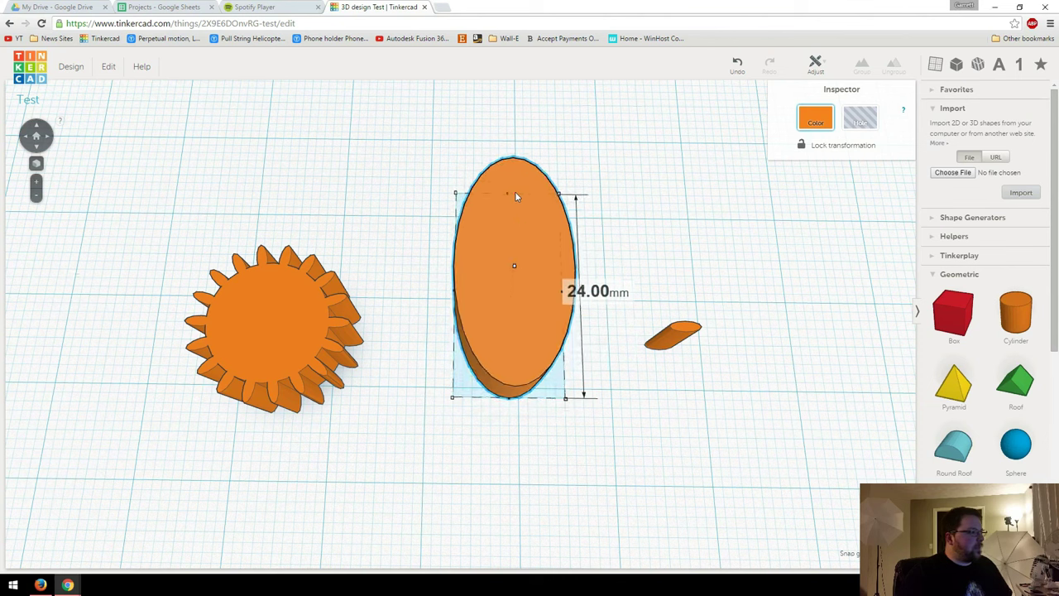
left_click_drag(568, 293, 666, 302)
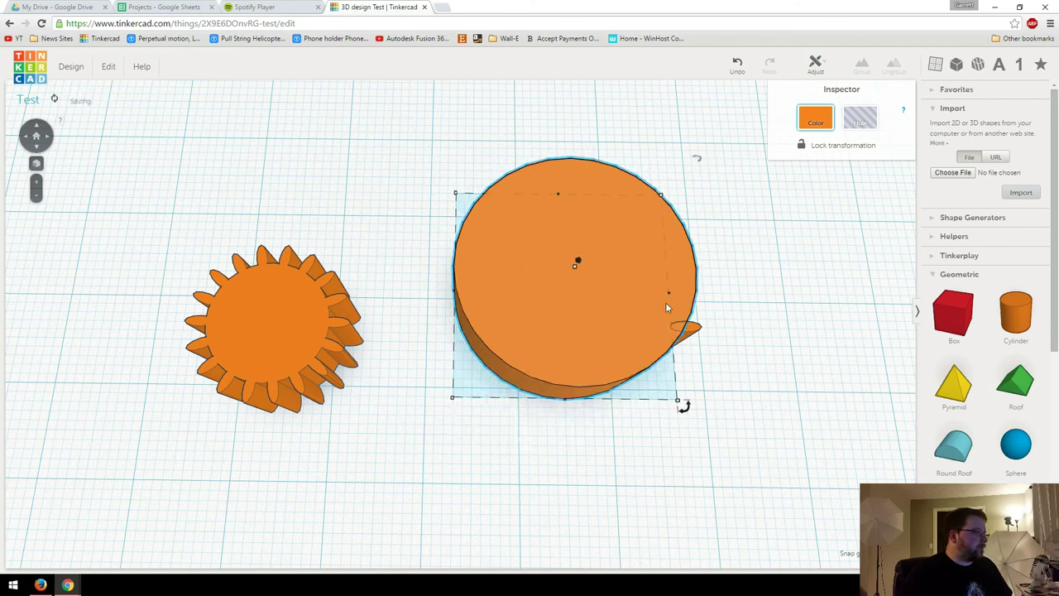
Step: Nudge the enlarged cylinder into line with the loose tooth so that the tooth partly overlaps the middle of its edge
key("Down")
key("Down")
key("Down")
key("Down")
key("Down")
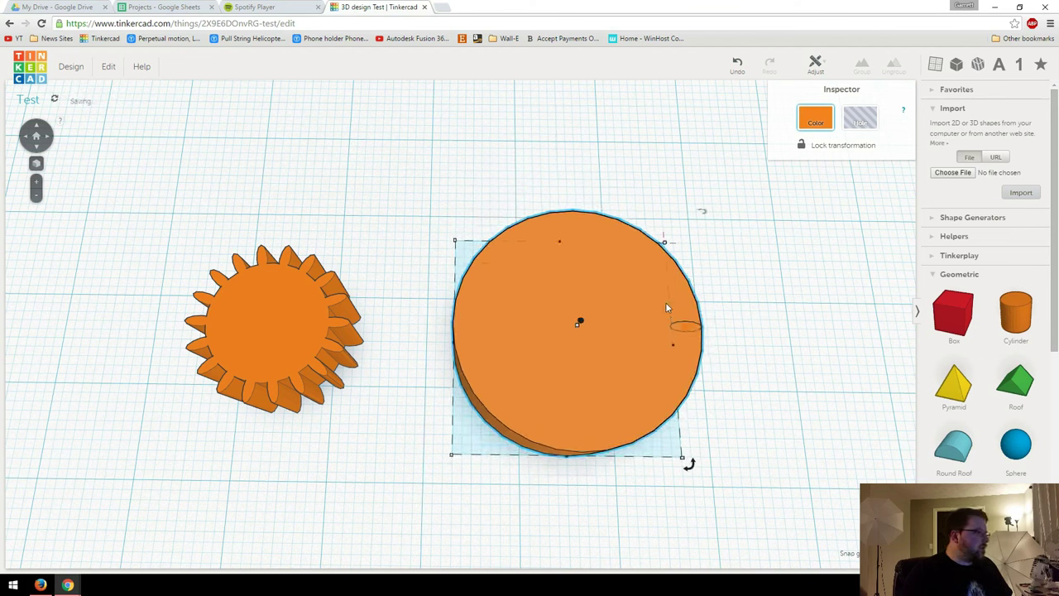
key("Left")
key("Left")
key("Right")
key("Right")
right_click_drag(552, 354, 576, 315)
left_click(693, 348)
right_click_drag(617, 403, 494, 339)
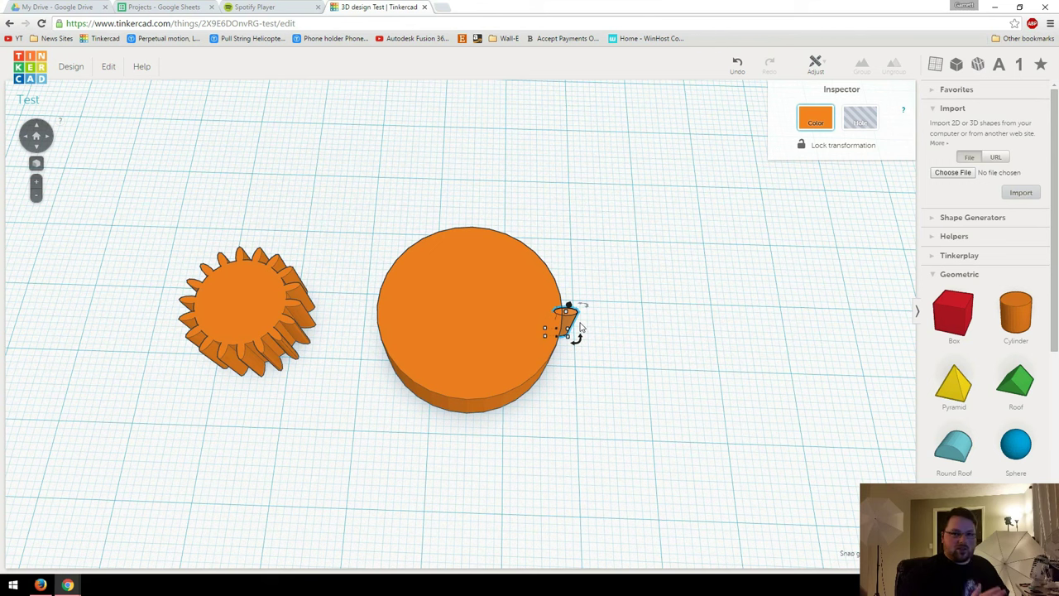
Step: Duplicate the tooth and move the copy straight across to the opposite side of the enlarged cylinder
key("ctrl+d")
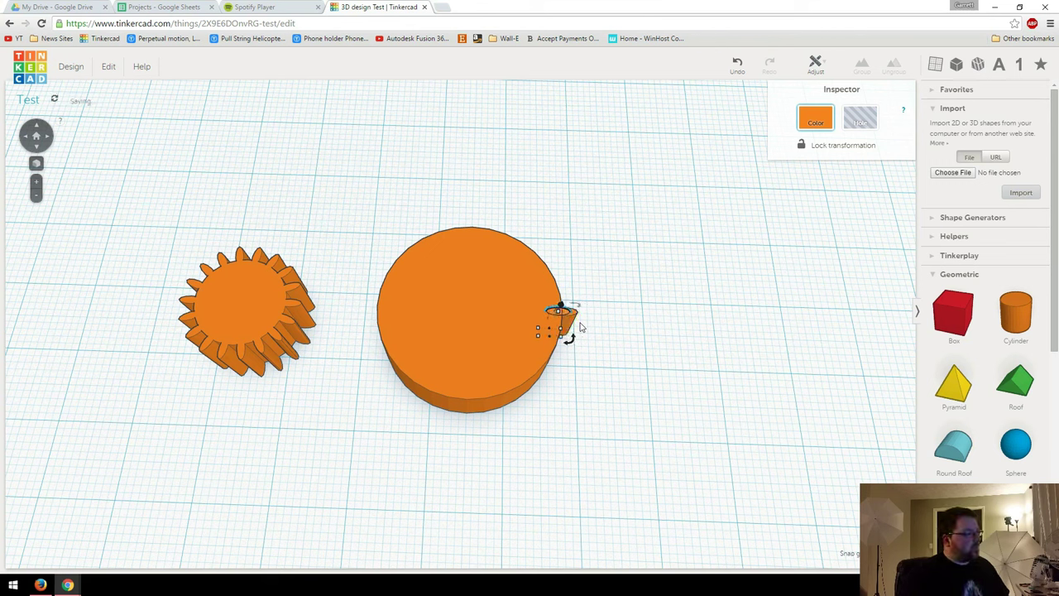
key("Left")
key("Left")
key("Left")
key("Left")
key("Left")
key("Left")
key("Left")
key("Left")
key("Left")
key("Left")
key("Left")
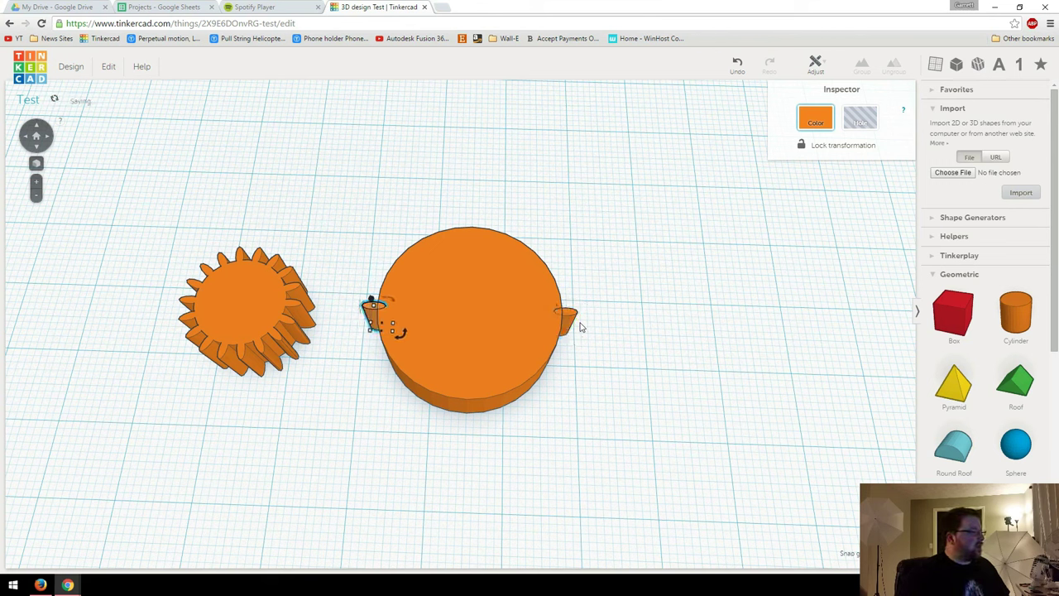
Step: Duplicate both teeth of the enlarged cylinder together and rotate the copies around it to sit beside the originals
left_click(570, 326, "shift")
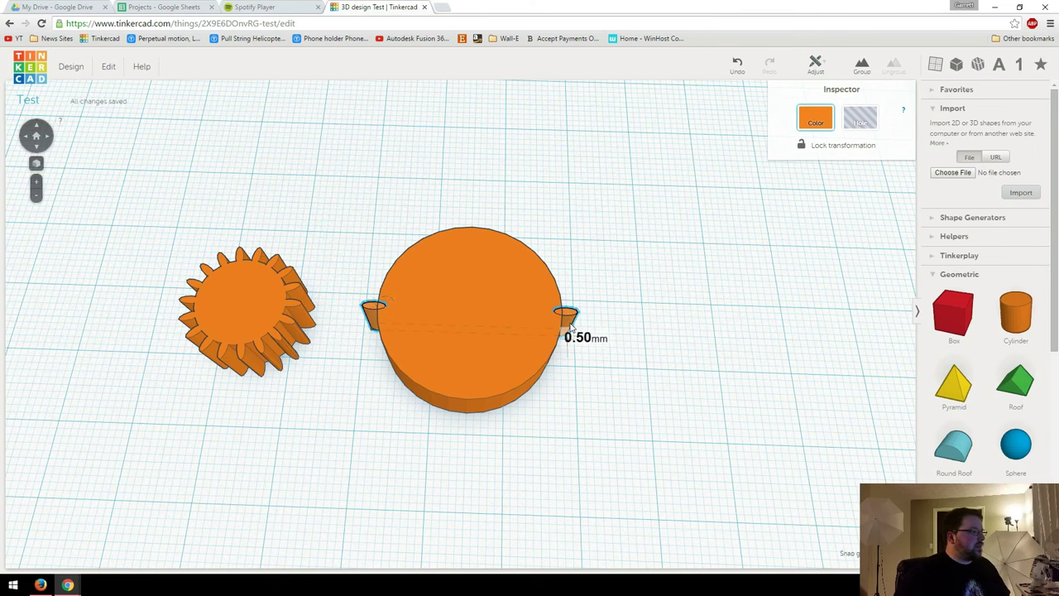
scroll(533, 360, "down", 2)
scroll(532, 361, "up", 2)
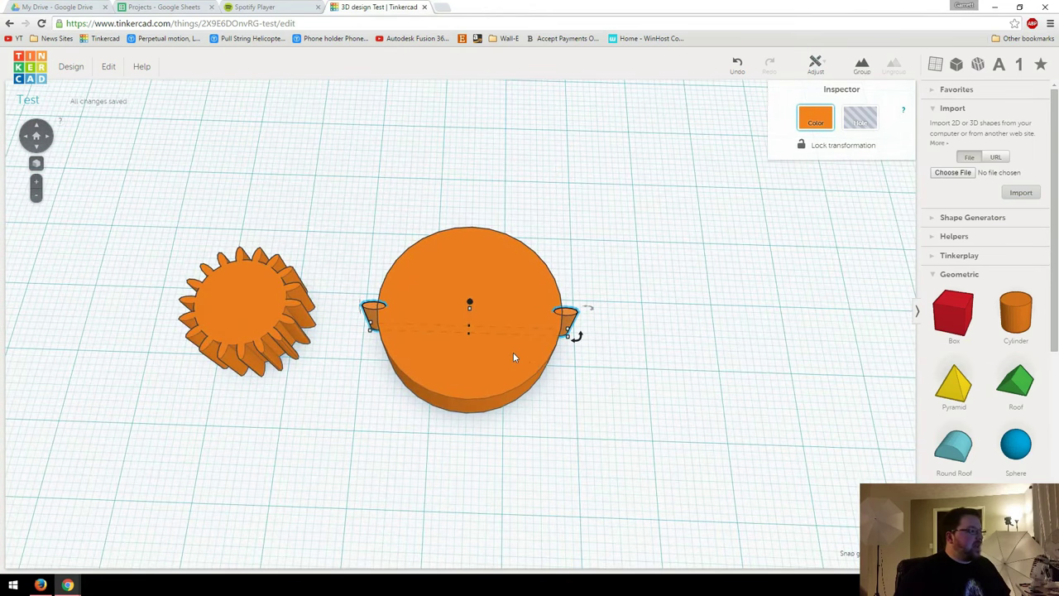
middle_click_drag(513, 352, 539, 346)
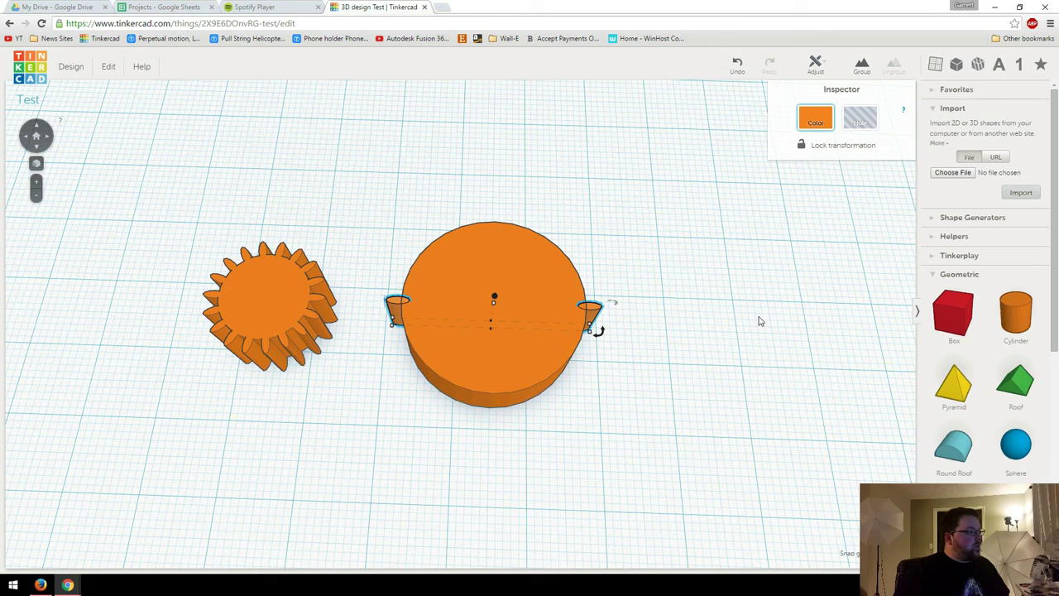
left_click_drag(603, 331, 686, 309)
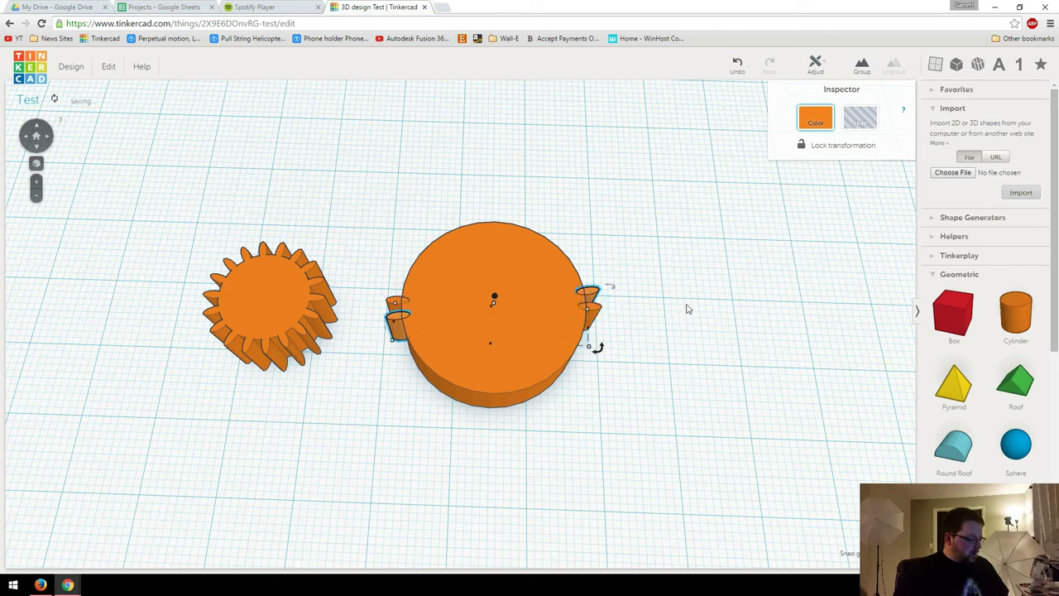
Step: Repeat the rotated duplication of the tooth pair until teeth surround the entire edge of the large cylinder
key("ctrl+d")
key("ctrl+d")
key("ctrl+d")
key("ctrl+d")
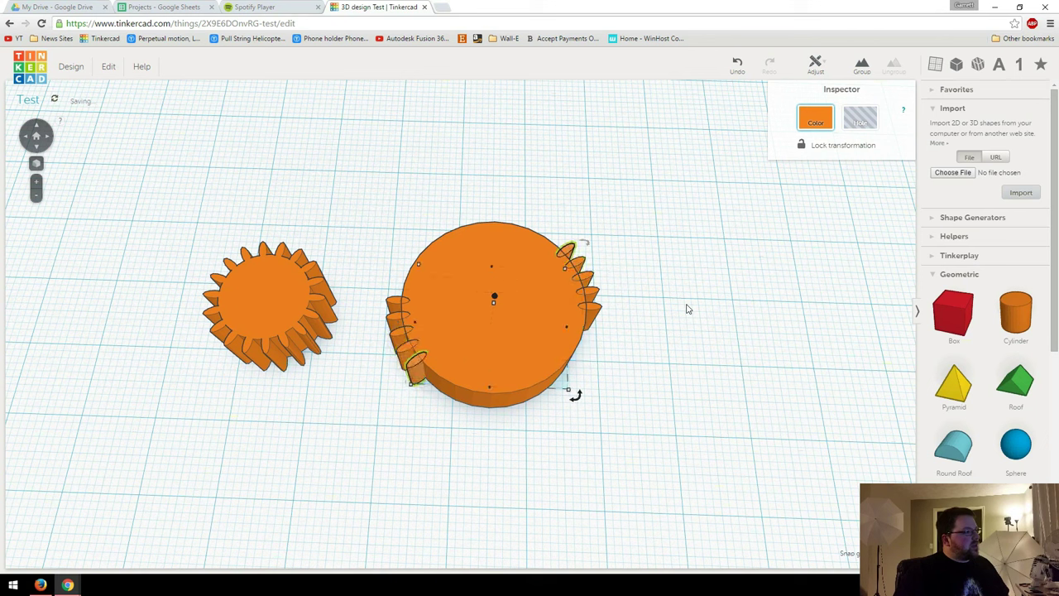
key("ctrl+d")
key("ctrl+d")
key("ctrl+d")
key("ctrl+d")
key("ctrl+d")
key("ctrl+d")
key("ctrl+d")
key("ctrl+d")
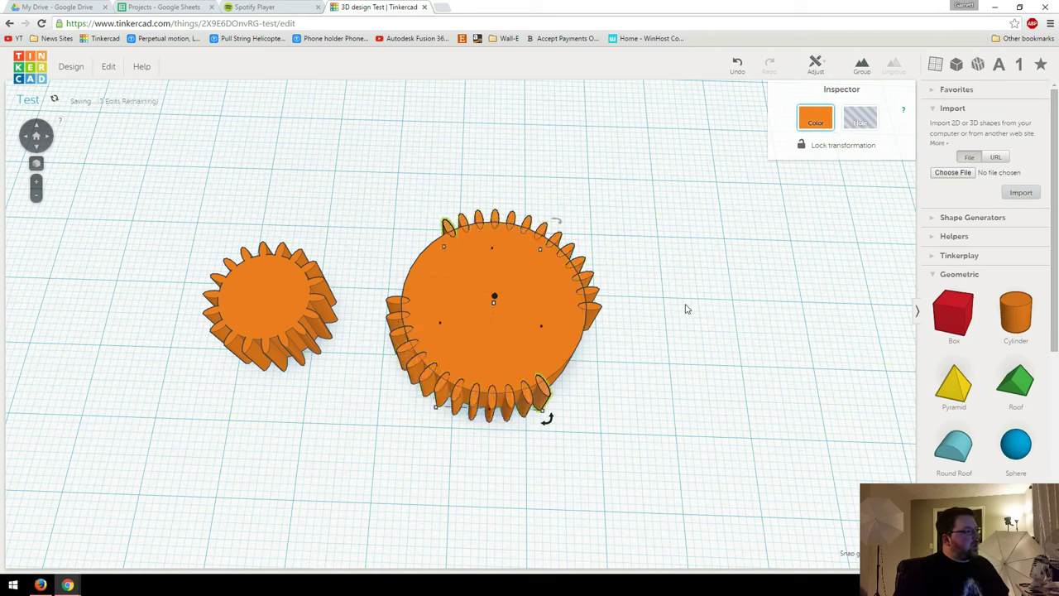
key("ctrl+d")
key("ctrl+d")
key("ctrl+d")
key("ctrl+d")
key("ctrl+d")
key("ctrl+d")
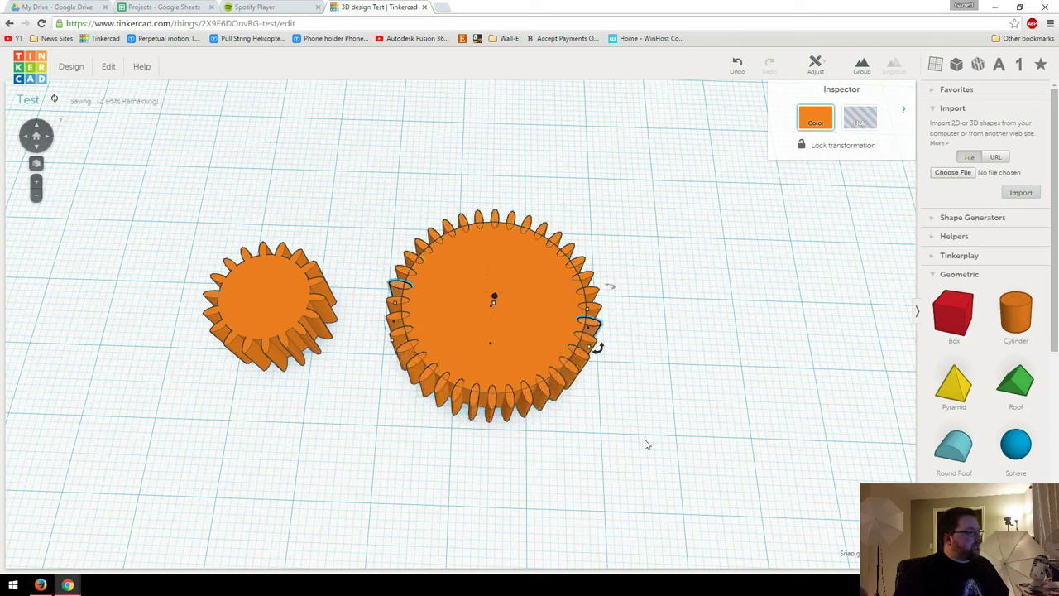
Step: Group the large cylinder and all of its surrounding teeth into a single gear
left_click_drag(646, 444, 385, 197)
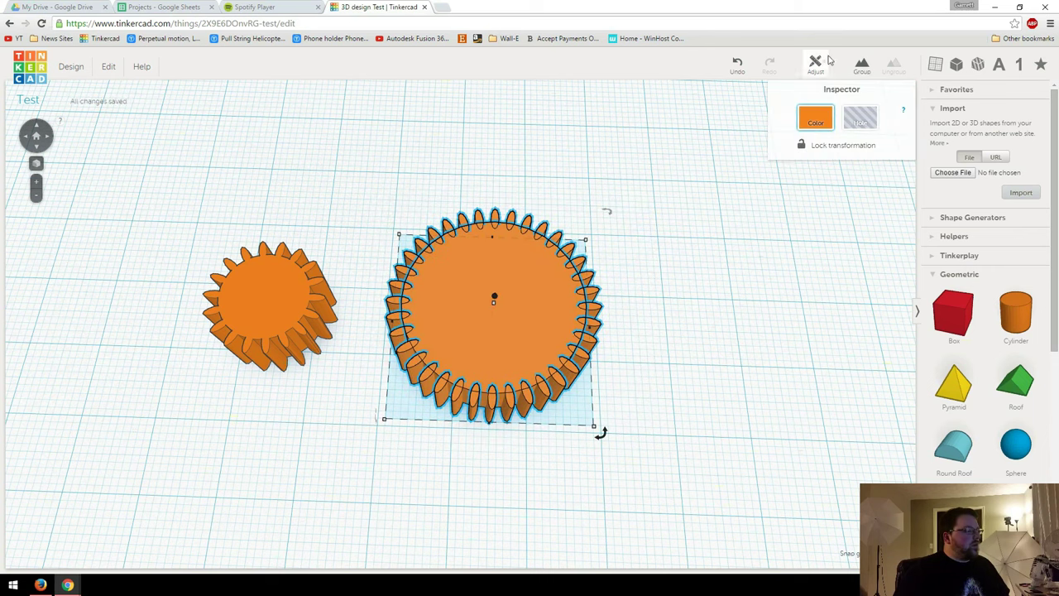
left_click(861, 66)
left_click(649, 311)
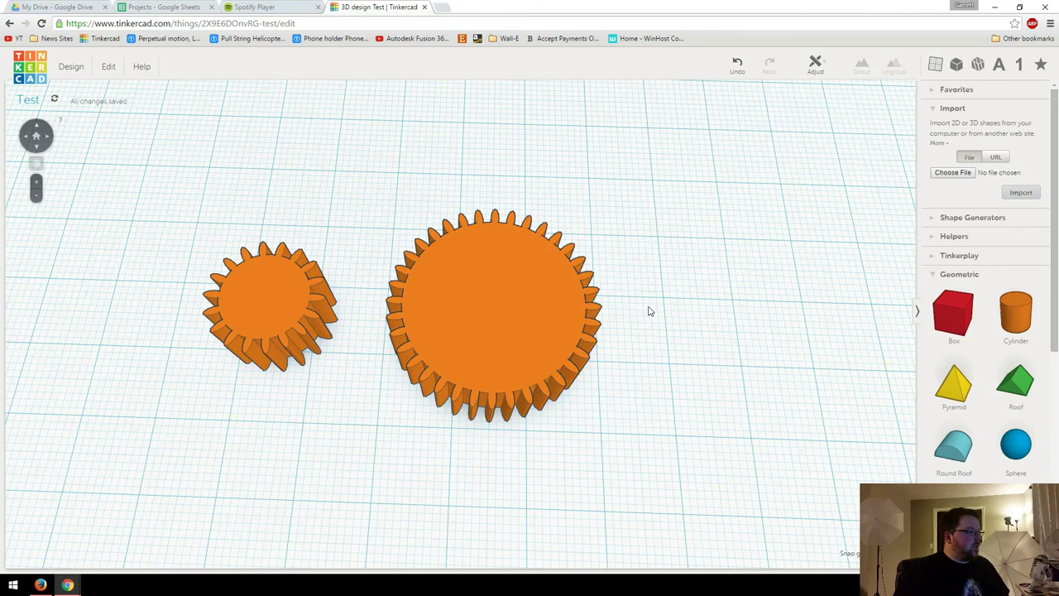
Step: Move the small gear straight across toward the large gear until their teeth overlap
mouse_move(649, 311)
right_mouse_down()
mouse_move(723, 255)
mouse_move(651, 306)
right_mouse_up()
left_click(254, 309)
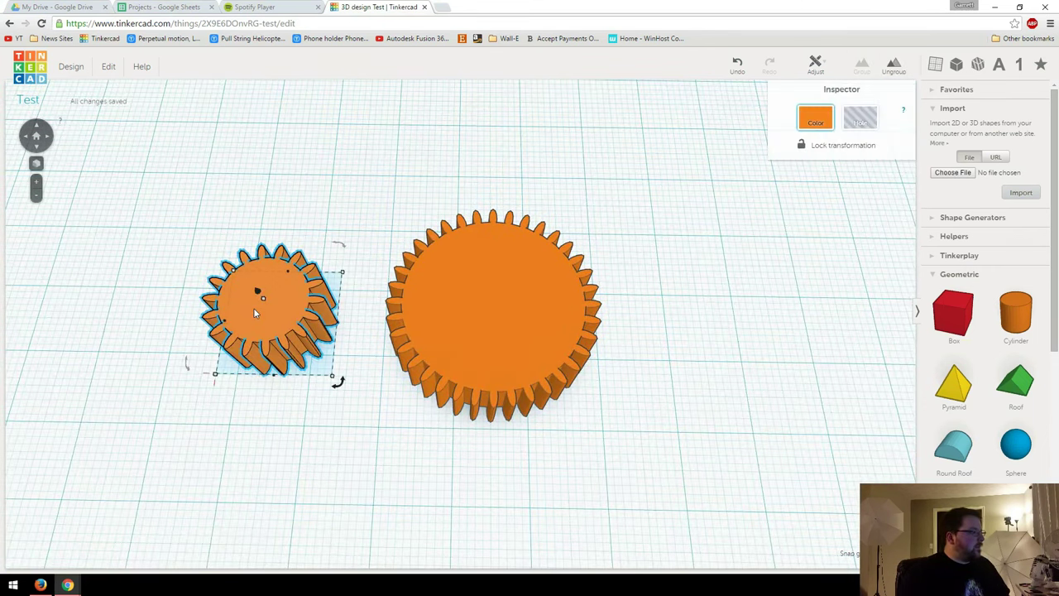
key("Right")
key("Right")
key("Right")
key("Right")
key("Right")
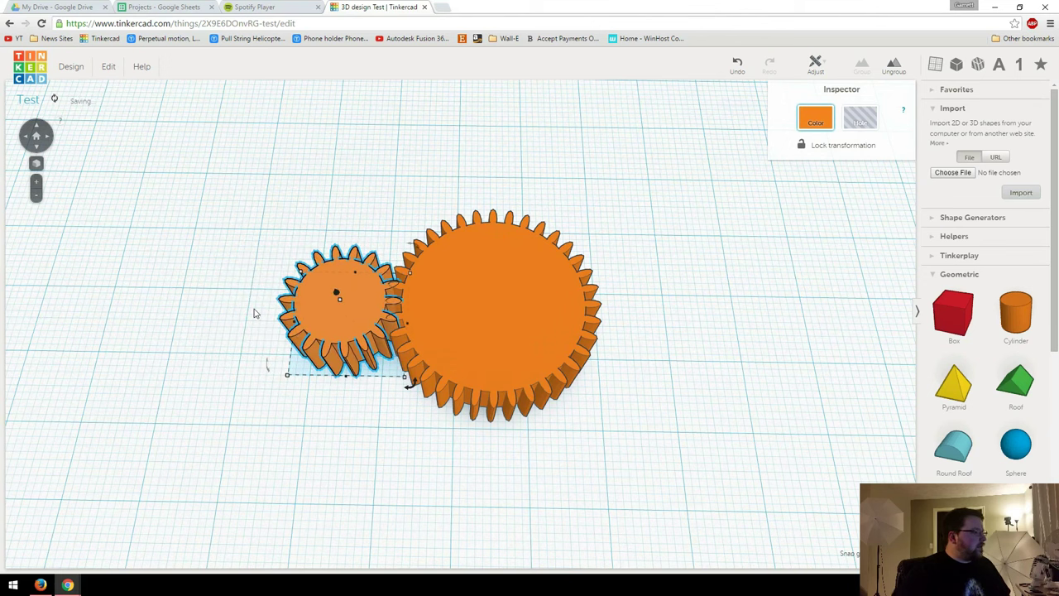
Step: Rotate the large gear slightly so that its teeth fall into the gaps between the small gear's teeth
left_click(470, 327)
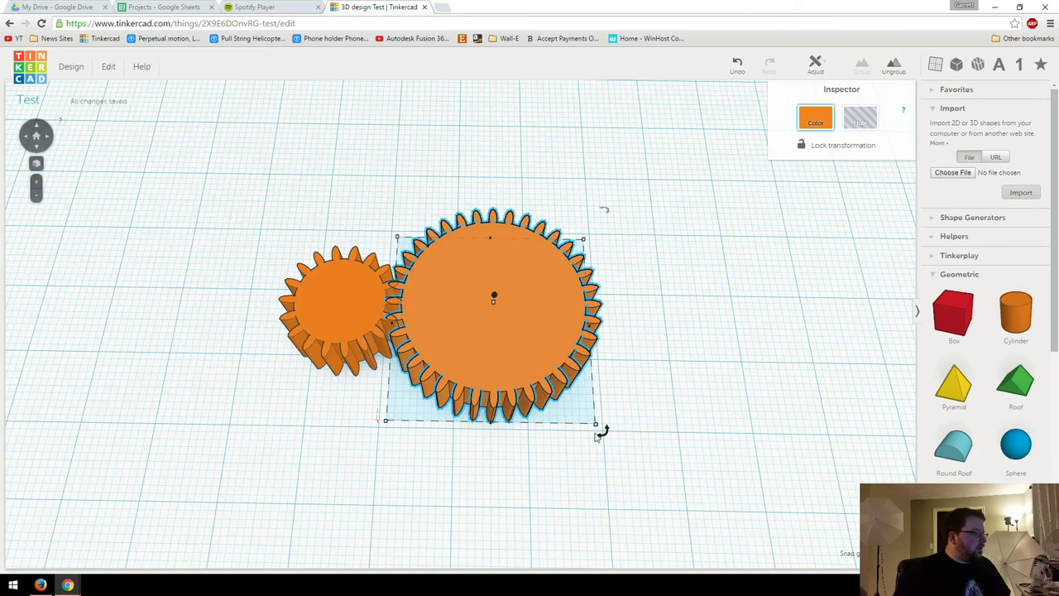
left_click_drag(596, 435, 646, 455)
Step: Examine how the teeth of the two gears mesh, both close up and from several angles
scroll(451, 394, "up", 5)
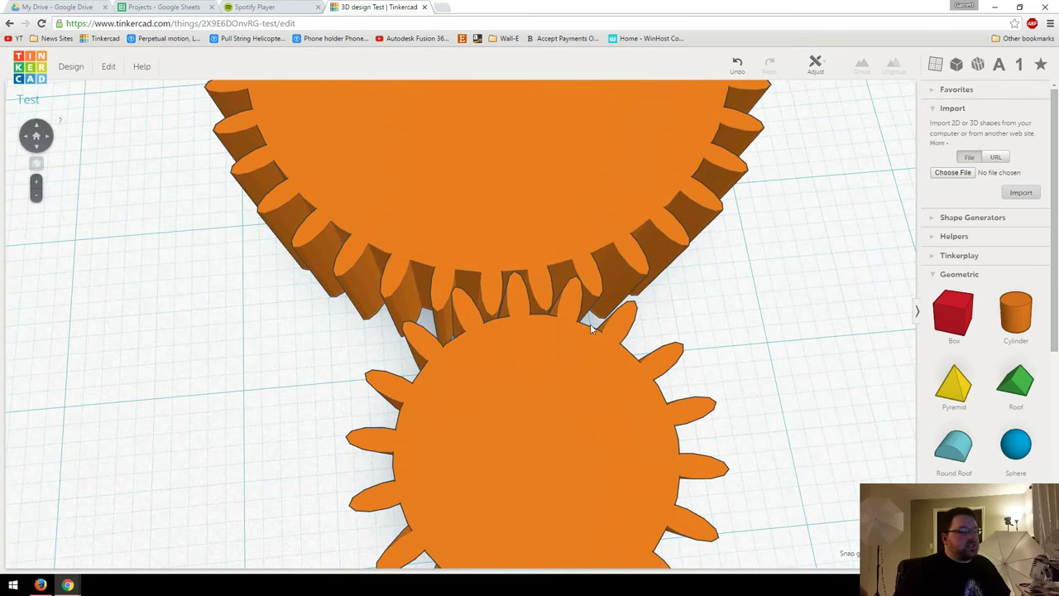
right_click_drag(537, 295, 357, 339)
scroll(598, 351, "down", 5)
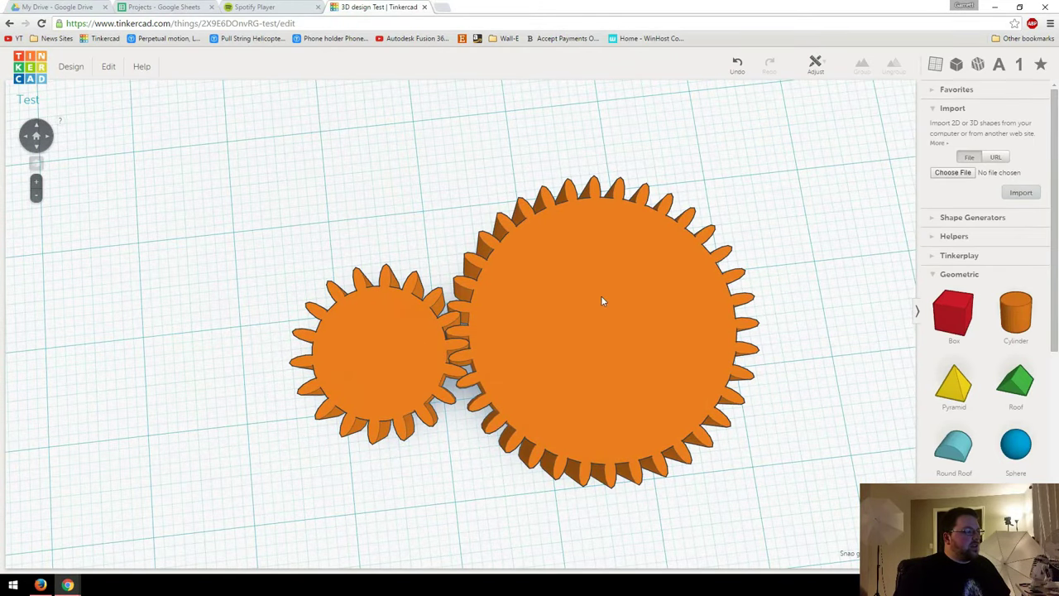
right_click_drag(590, 304, 584, 281)
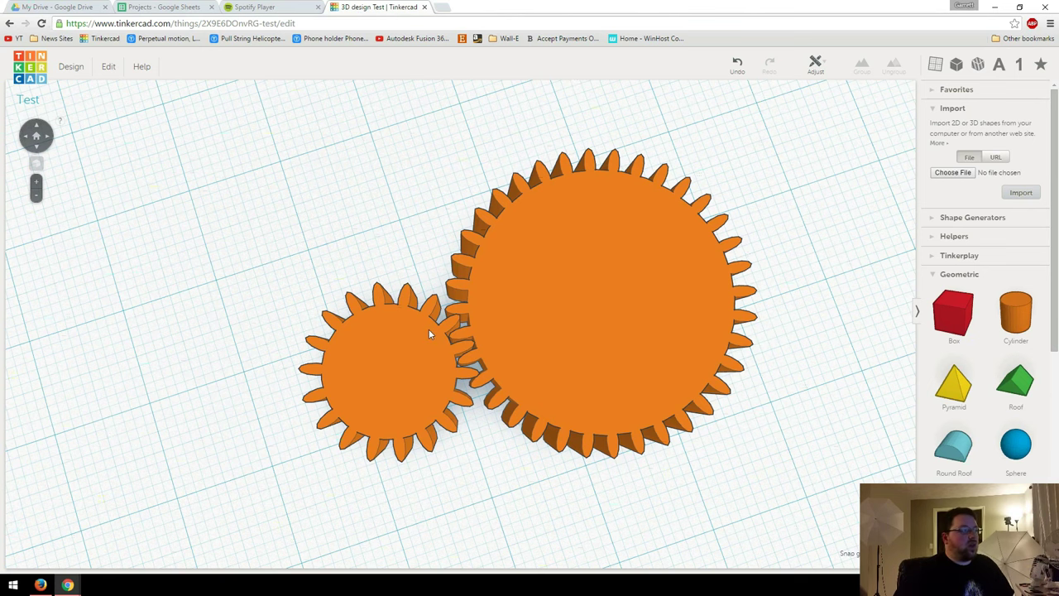
scroll(463, 302, "down", 5)
mouse_move(465, 309)
right_mouse_down()
mouse_move(582, 265)
mouse_move(562, 220)
mouse_move(465, 291)
right_mouse_up()
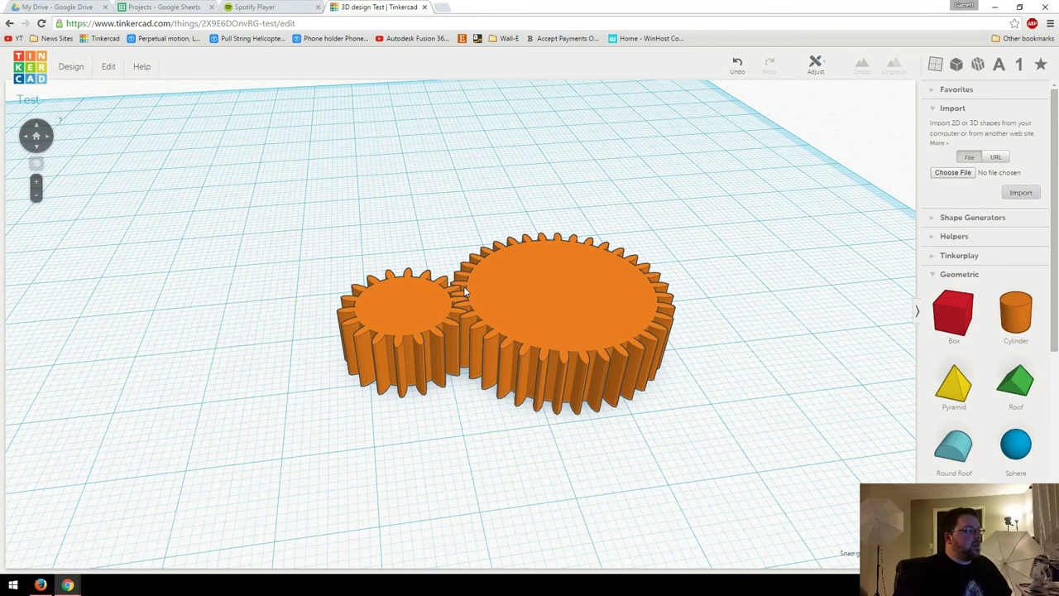
right_click_drag(465, 291, 617, 328)
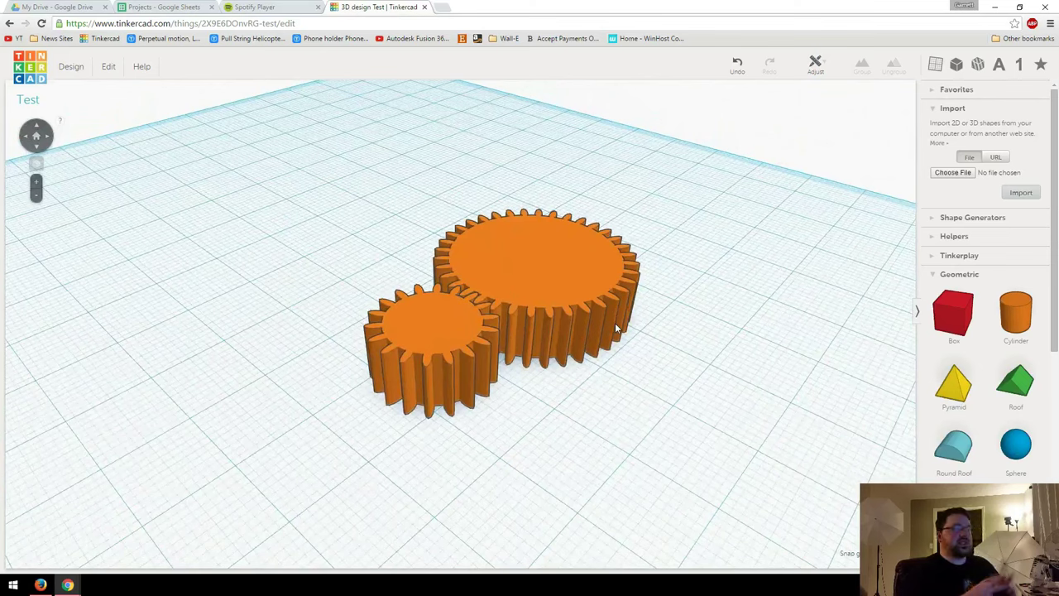